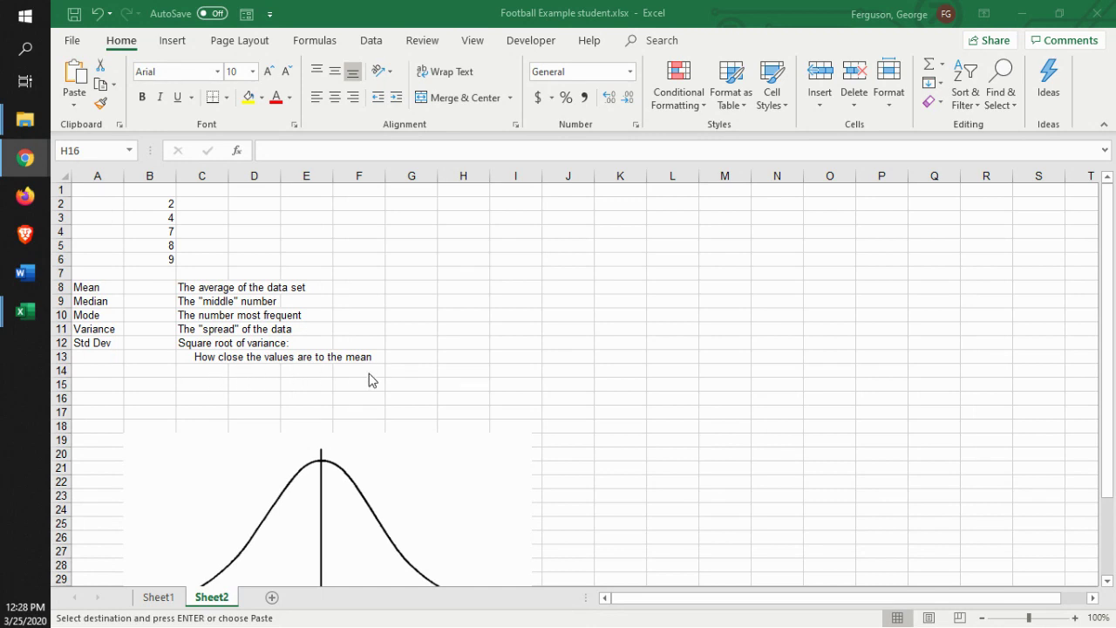
Enter =AVERAGE(B2:B6) in B8 to get the mean.
scroll(578, 379, "down", 2)
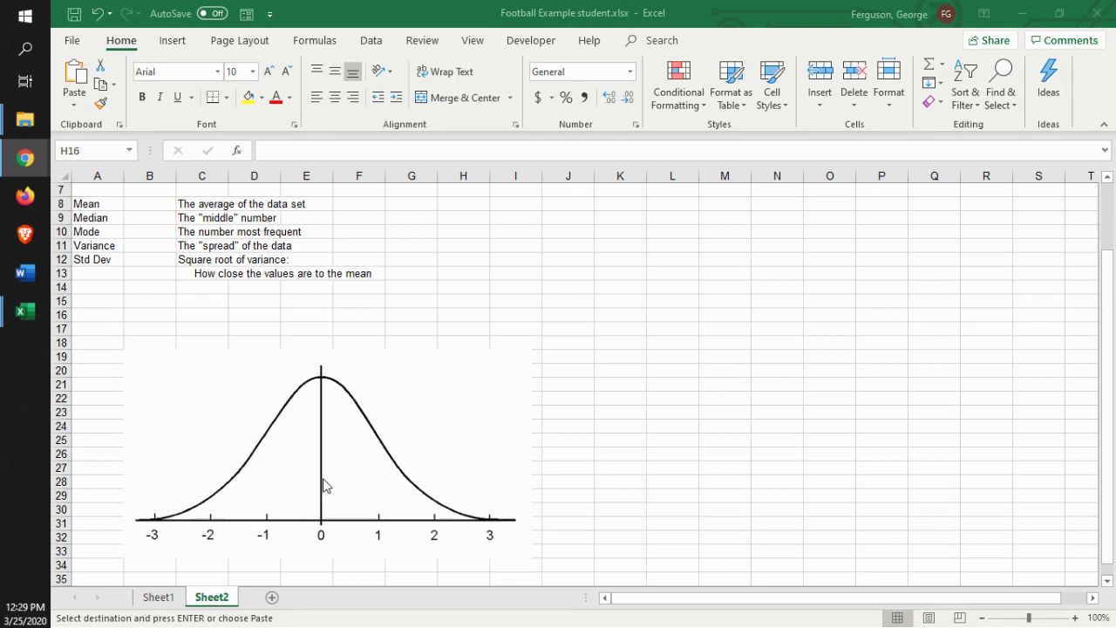
scroll(329, 483, "up", 2)
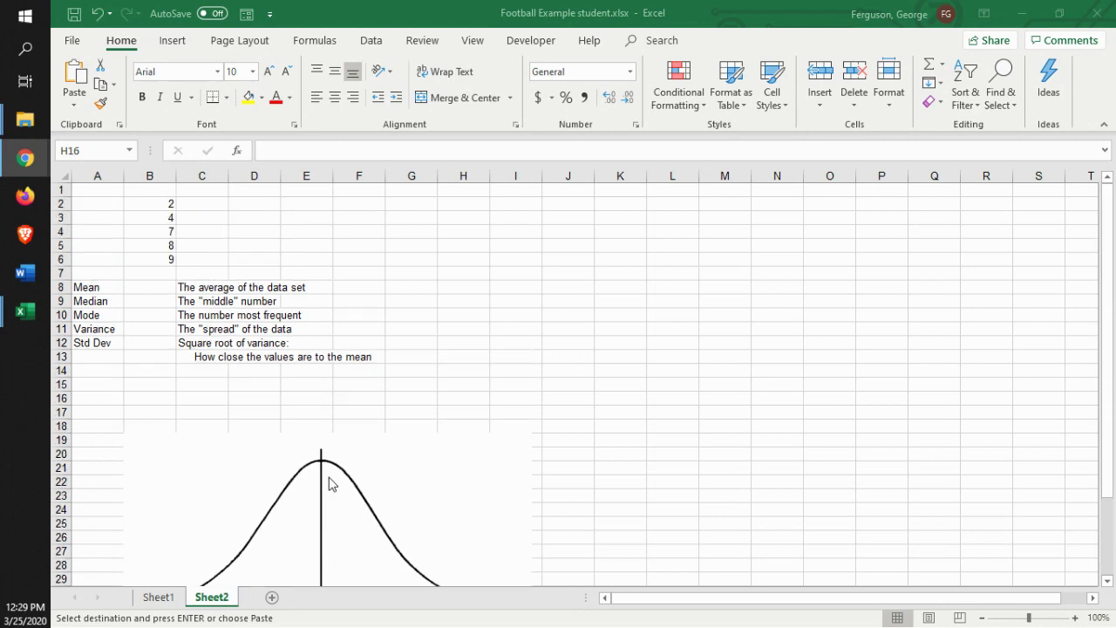
left_click(149, 289)
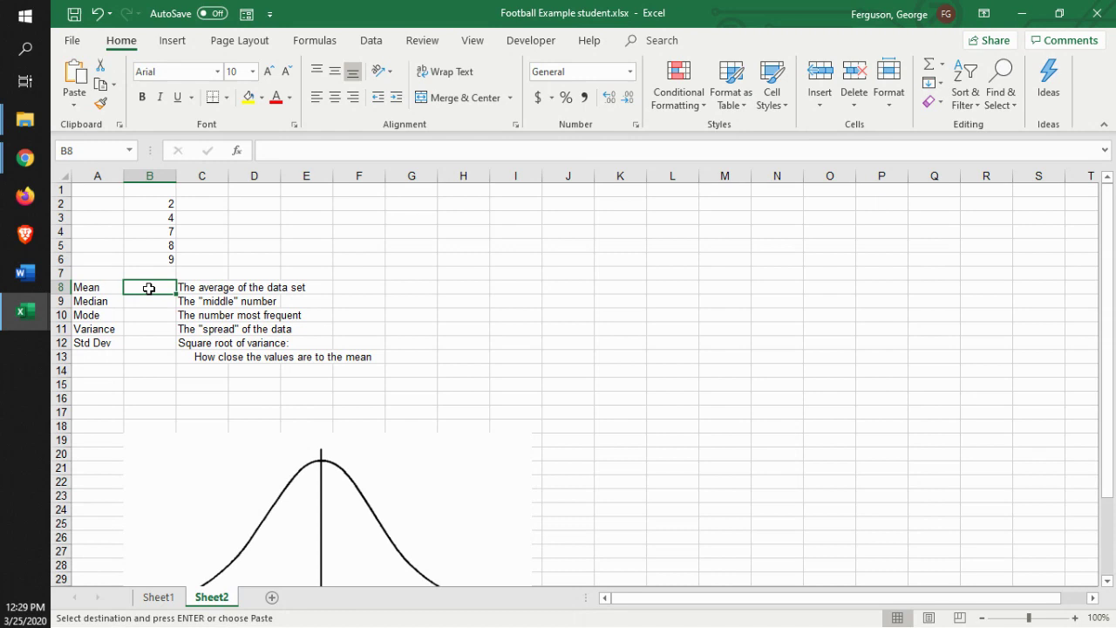
type("=ave")
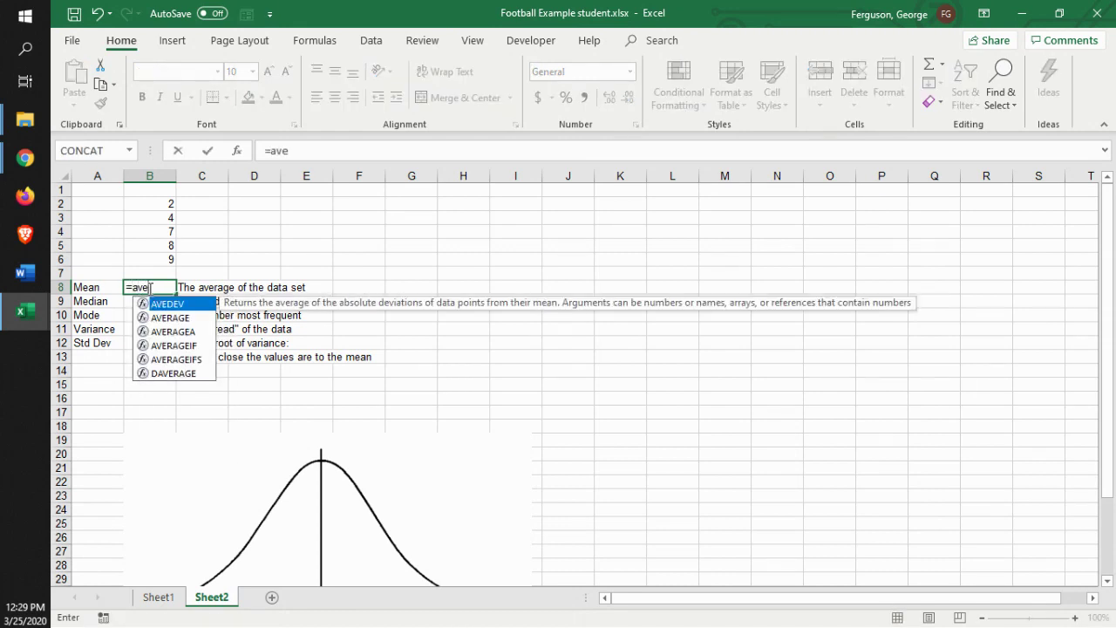
double_click(164, 316)
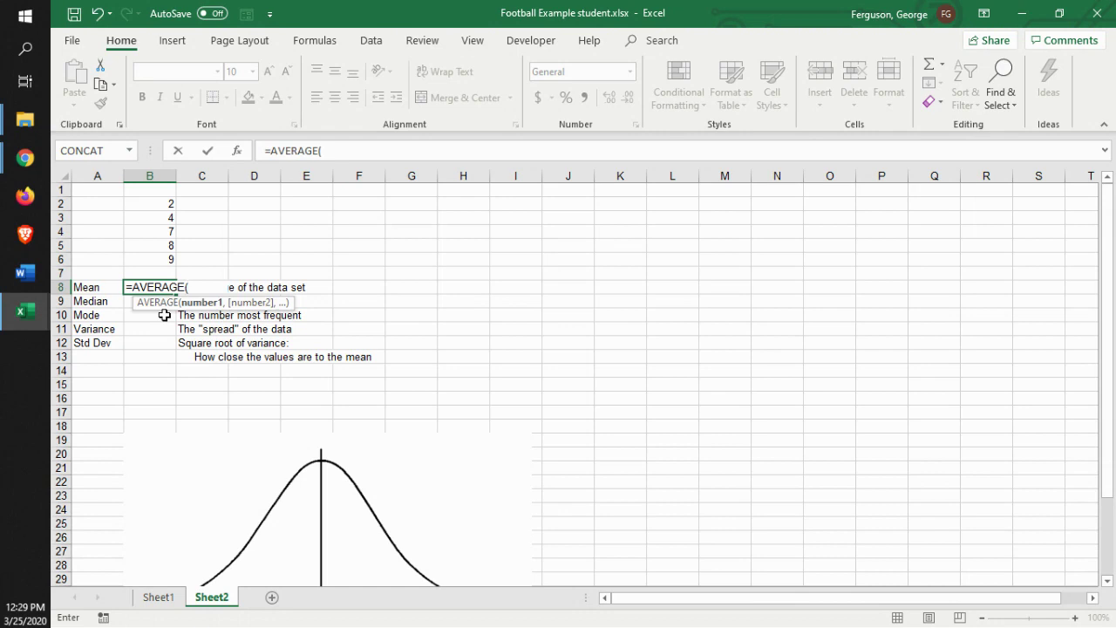
left_click(162, 204)
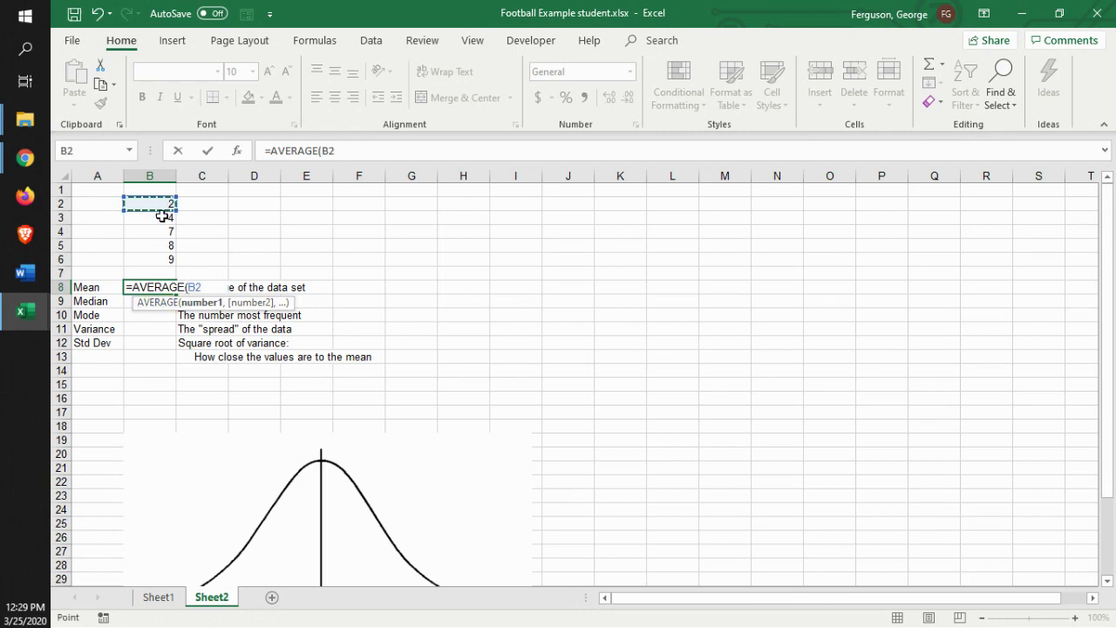
left_click_drag(163, 215, 161, 257)
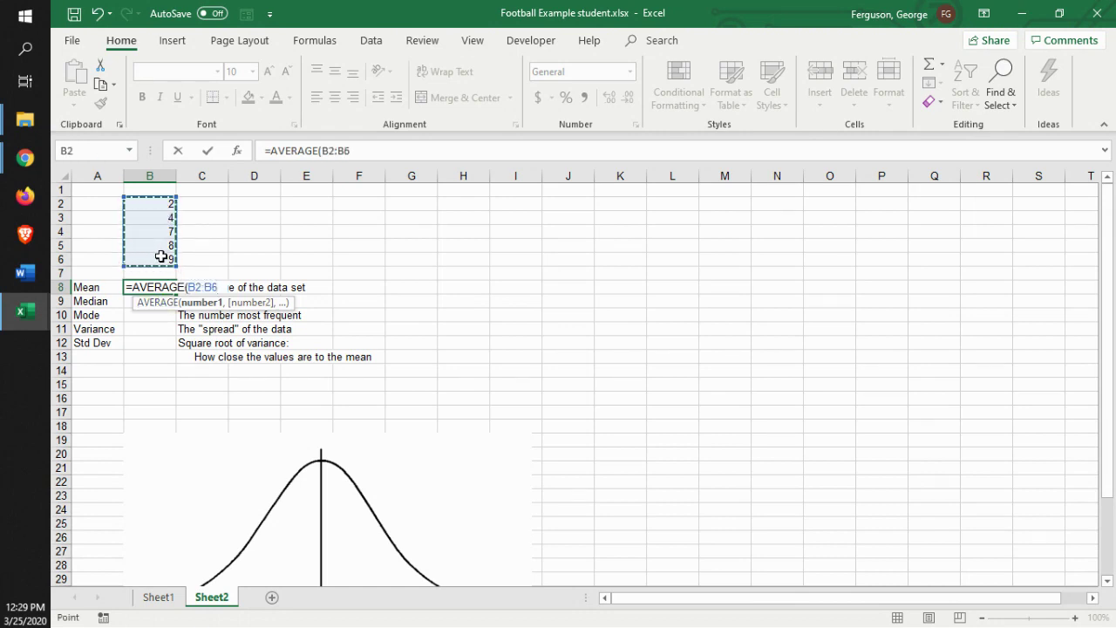
type(")")
key("Return")
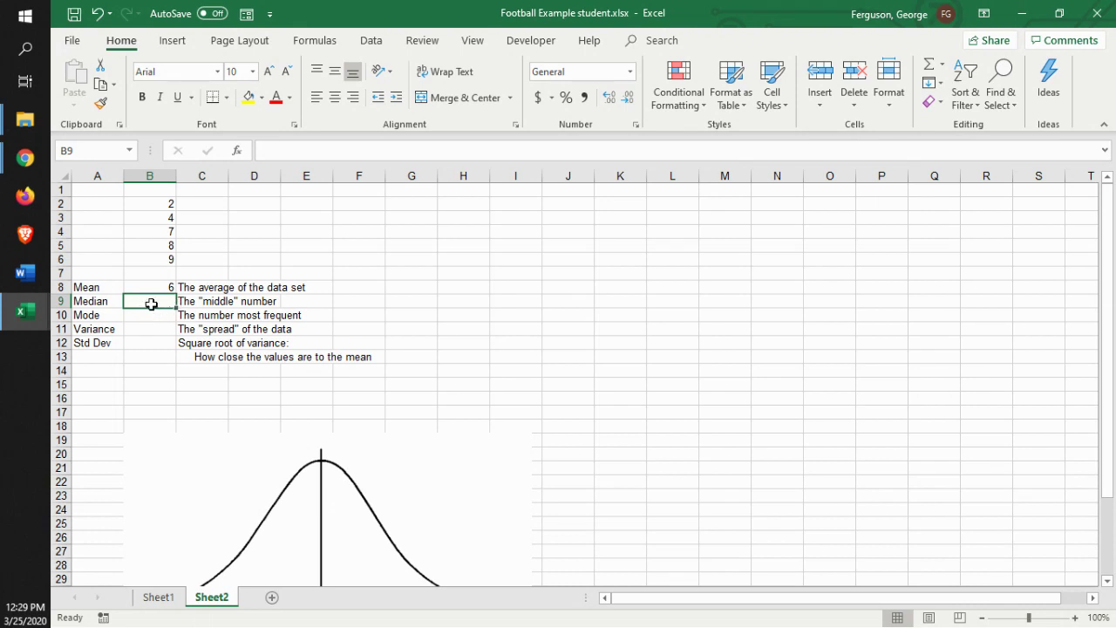
Enter =MEDIAN(B2:B6) in B9.
type("=med")
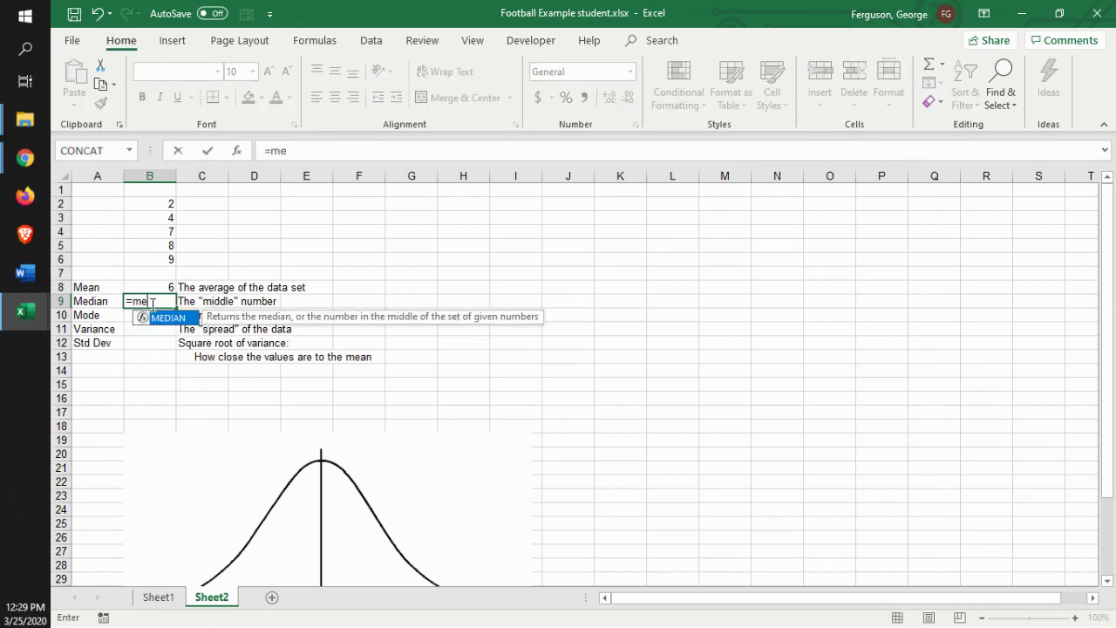
double_click(165, 318)
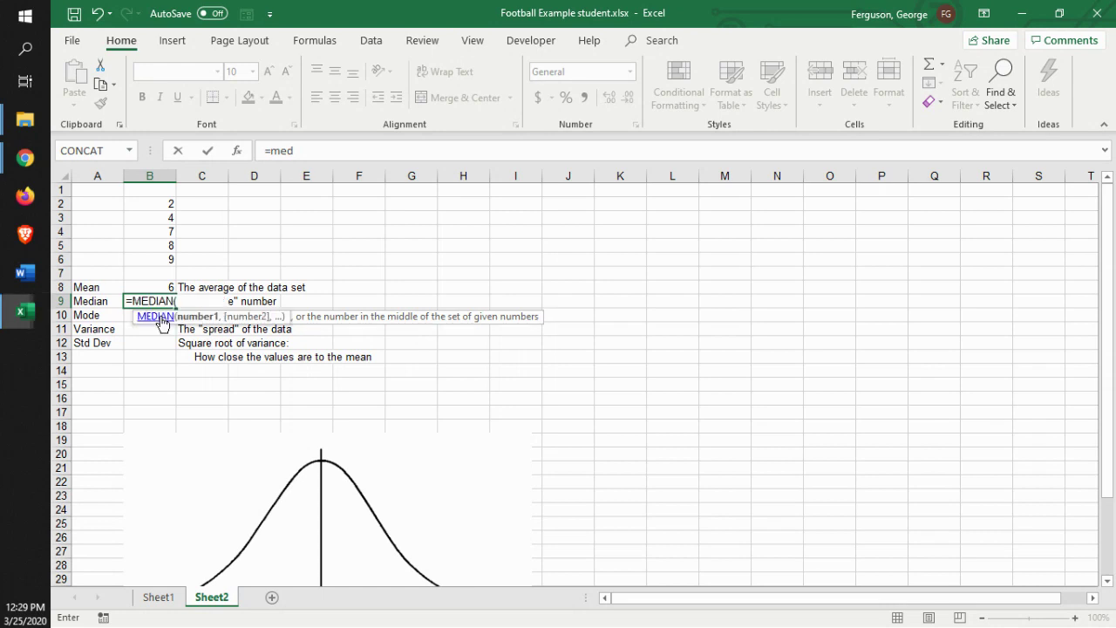
left_click_drag(165, 202, 163, 256)
key("Return")
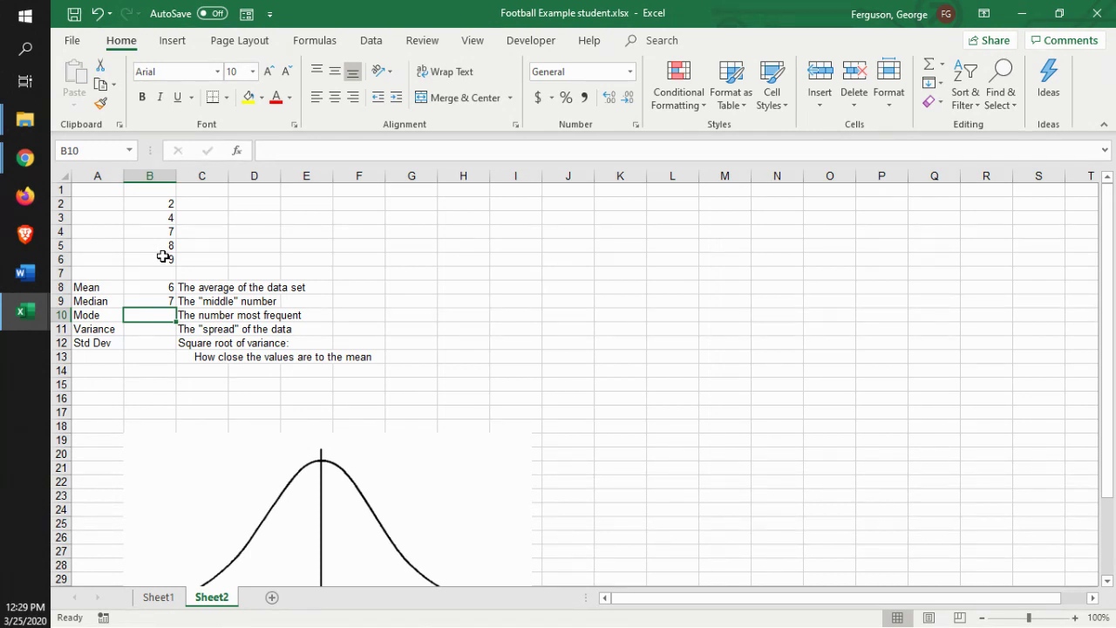
Enter =MODE(B2:B6) in B10.
type("=mo")
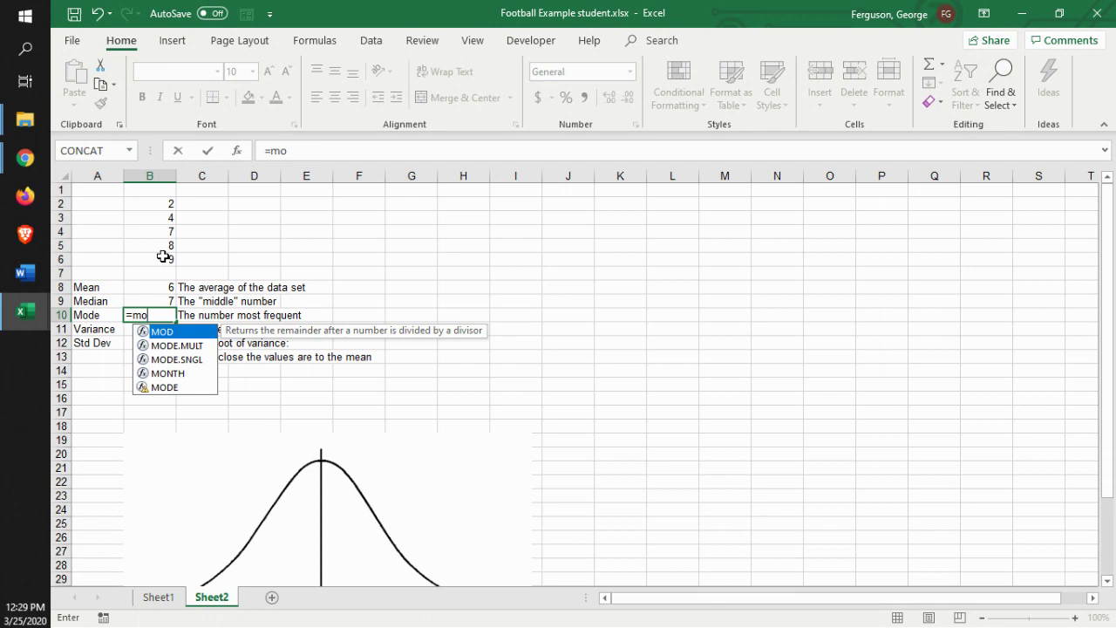
double_click(166, 387)
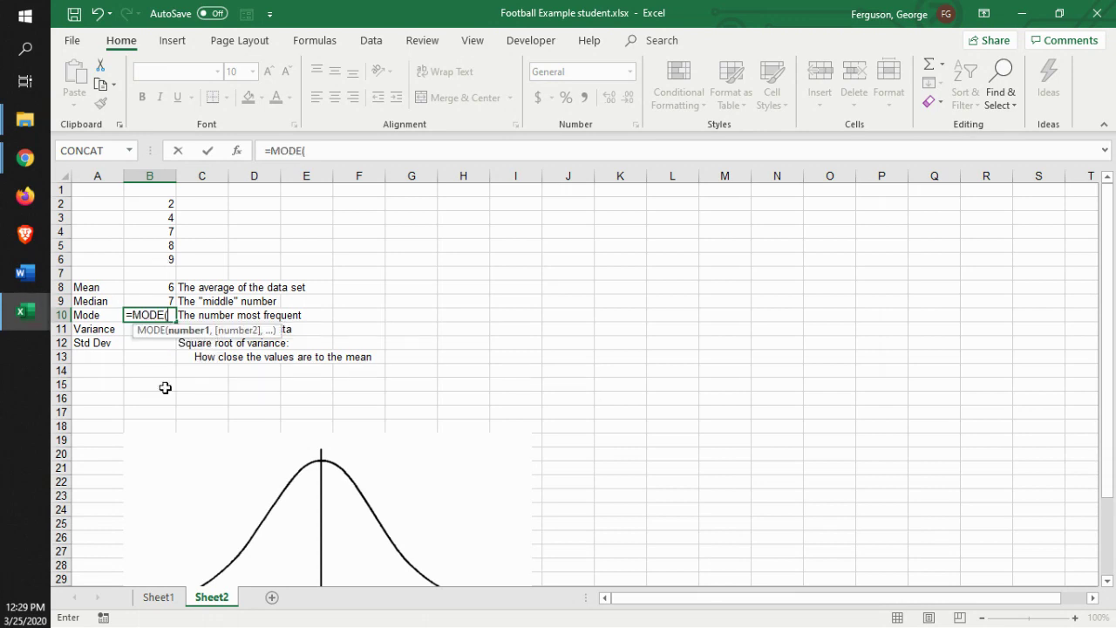
left_click_drag(149, 207, 152, 255)
type(")")
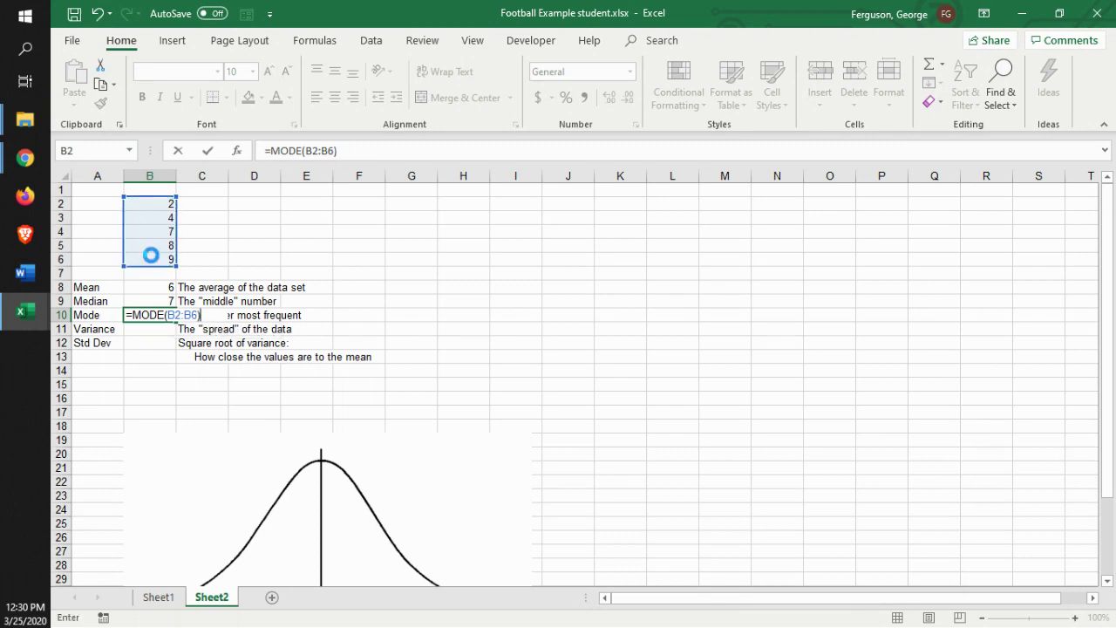
key("Return")
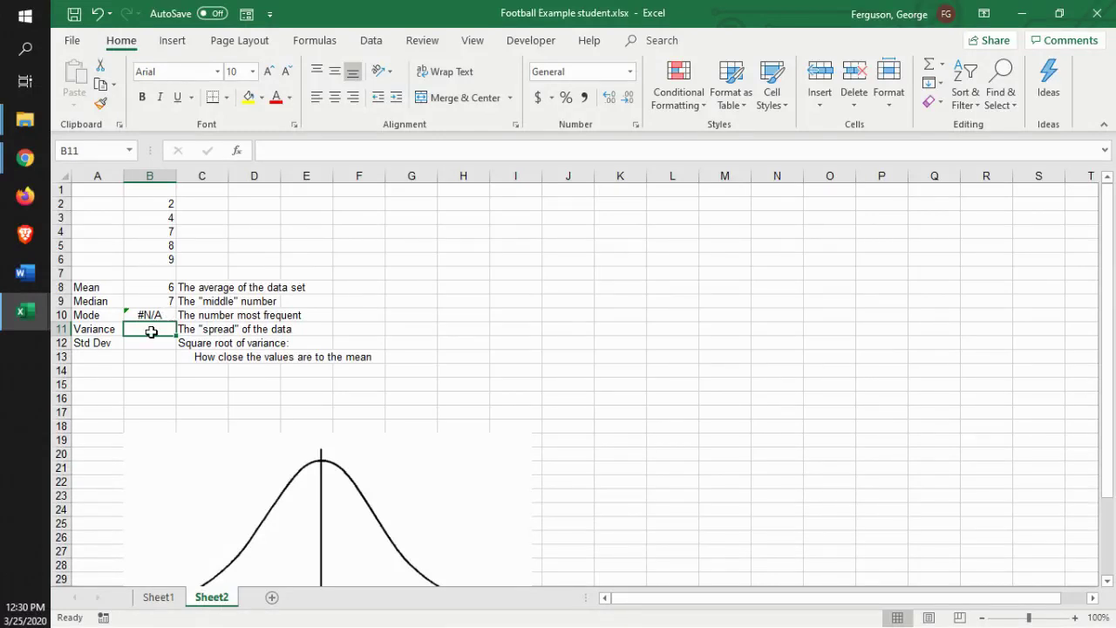
Enter =VAR.S(B2:B6) in B11 for the sample variance.
type("=va")
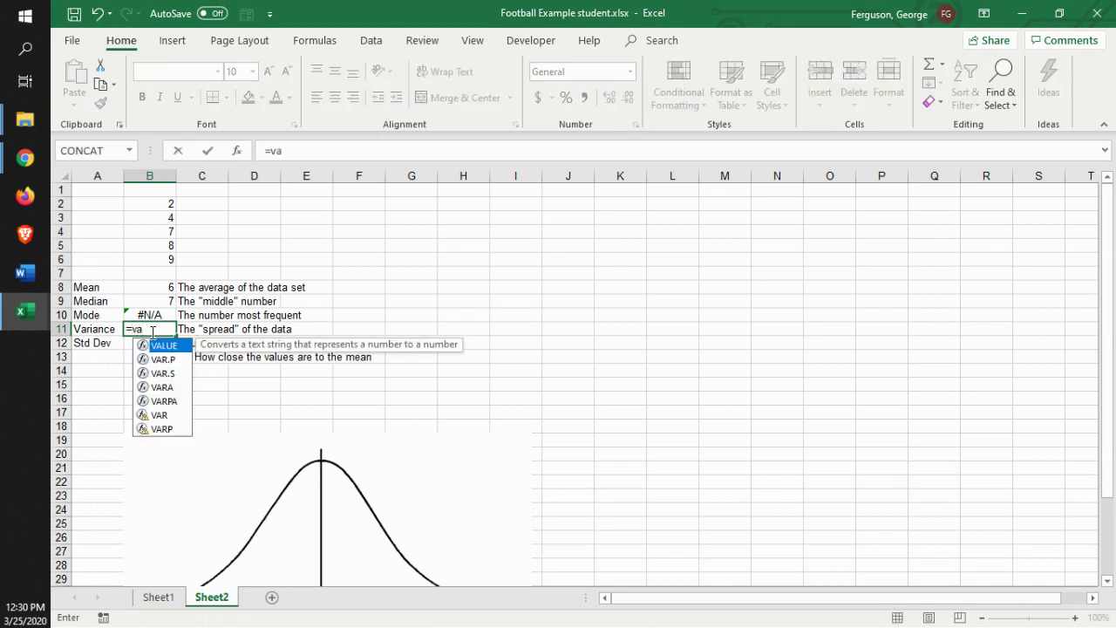
double_click(164, 375)
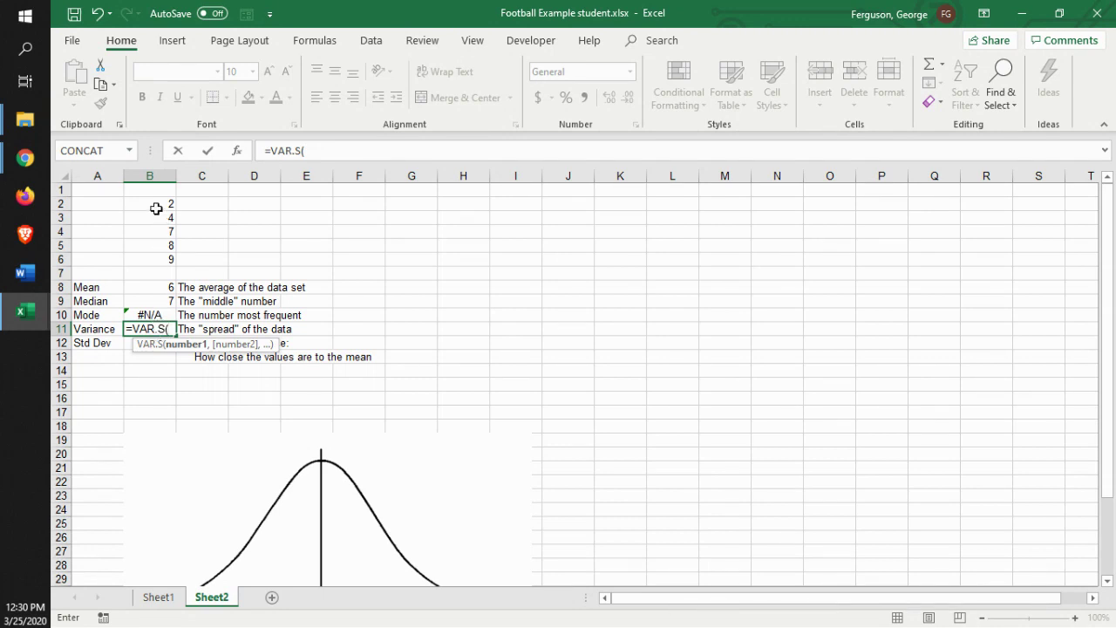
left_click_drag(157, 207, 159, 260)
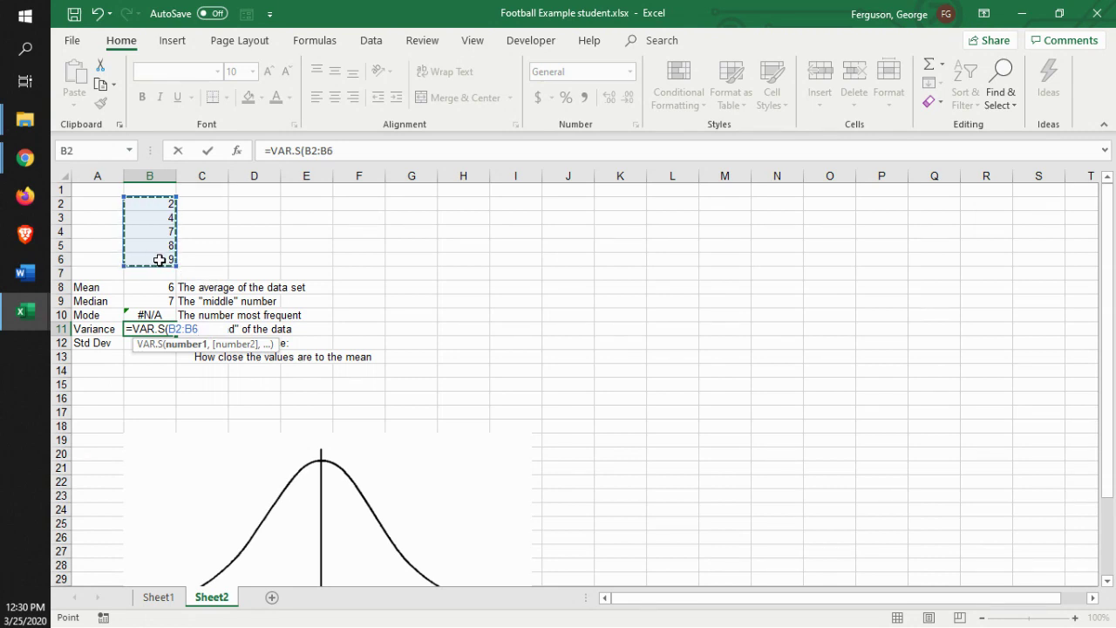
type(")")
key("Return")
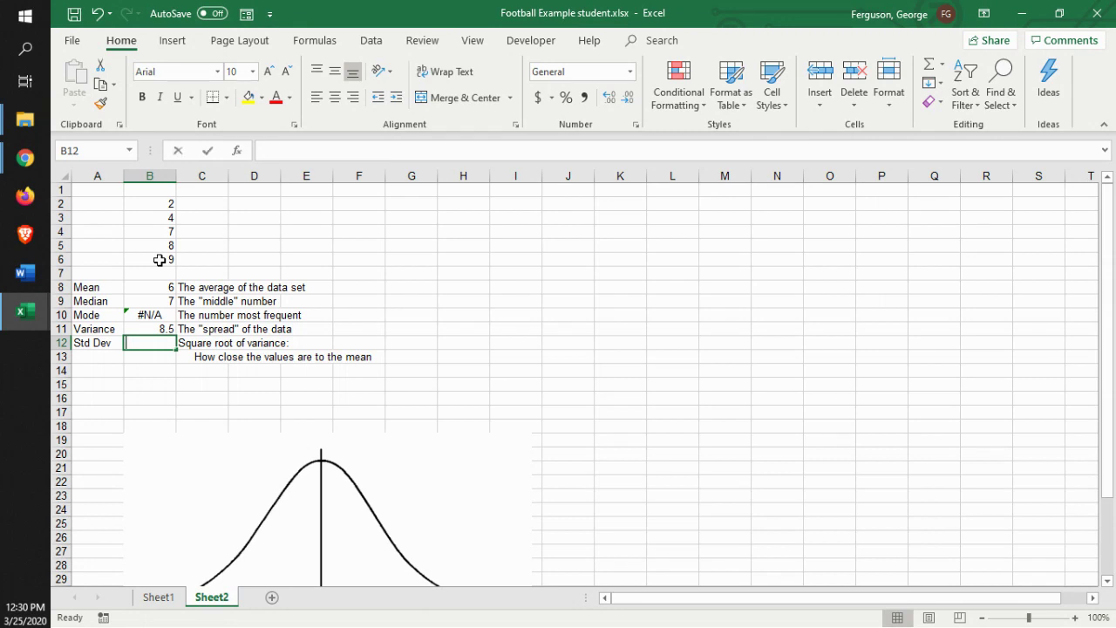
Enter =STDEV.S(B2:B6) in B12 for the sample standard deviation.
type("=st")
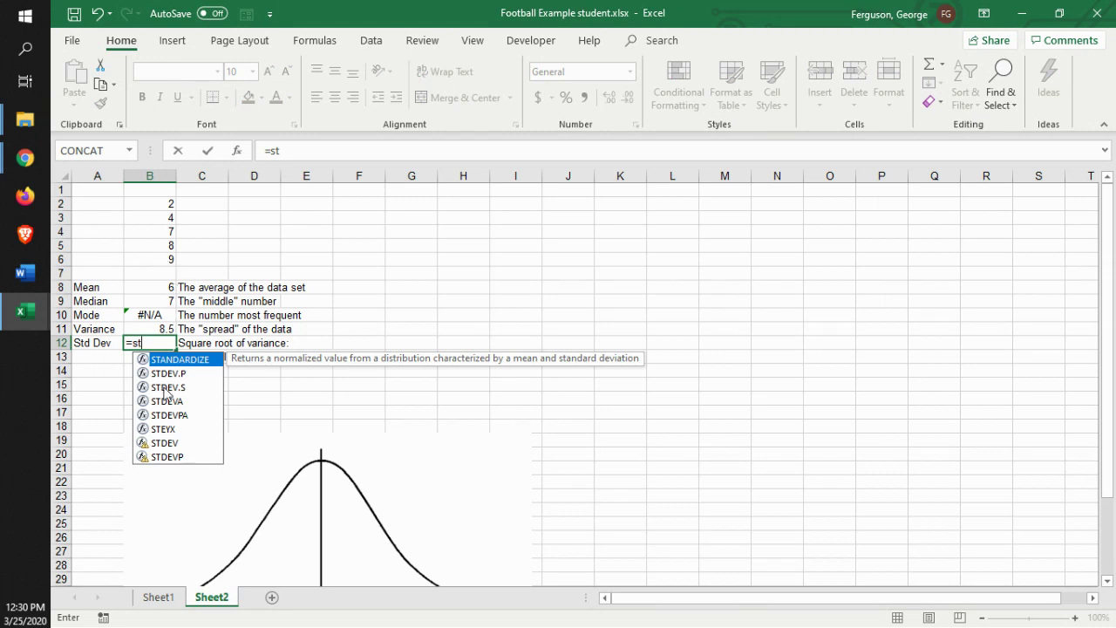
double_click(165, 387)
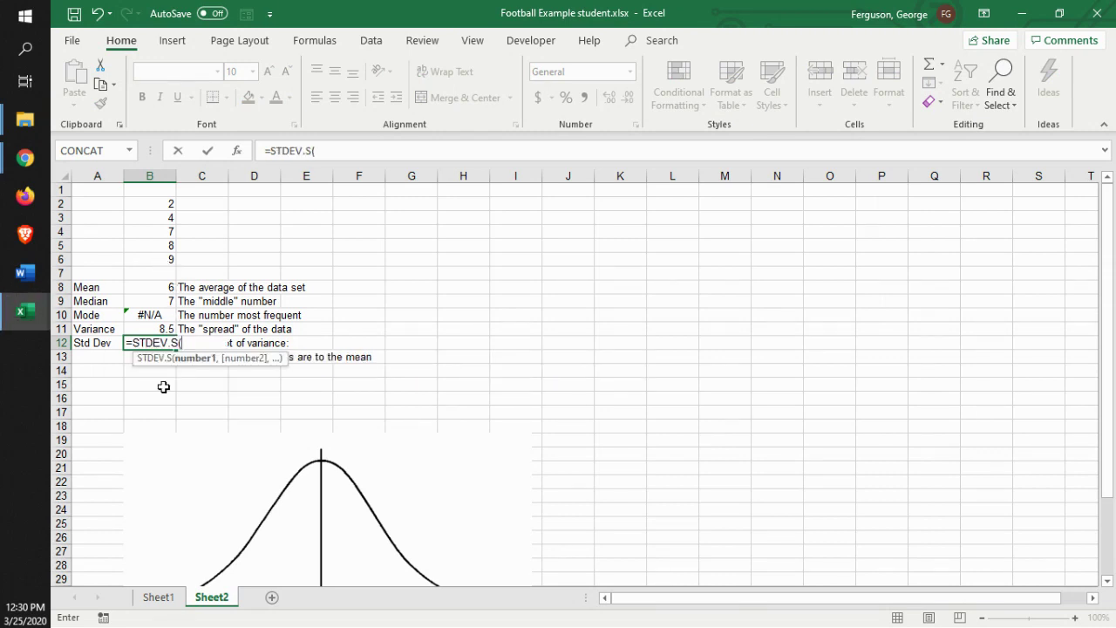
left_click_drag(165, 204, 163, 257)
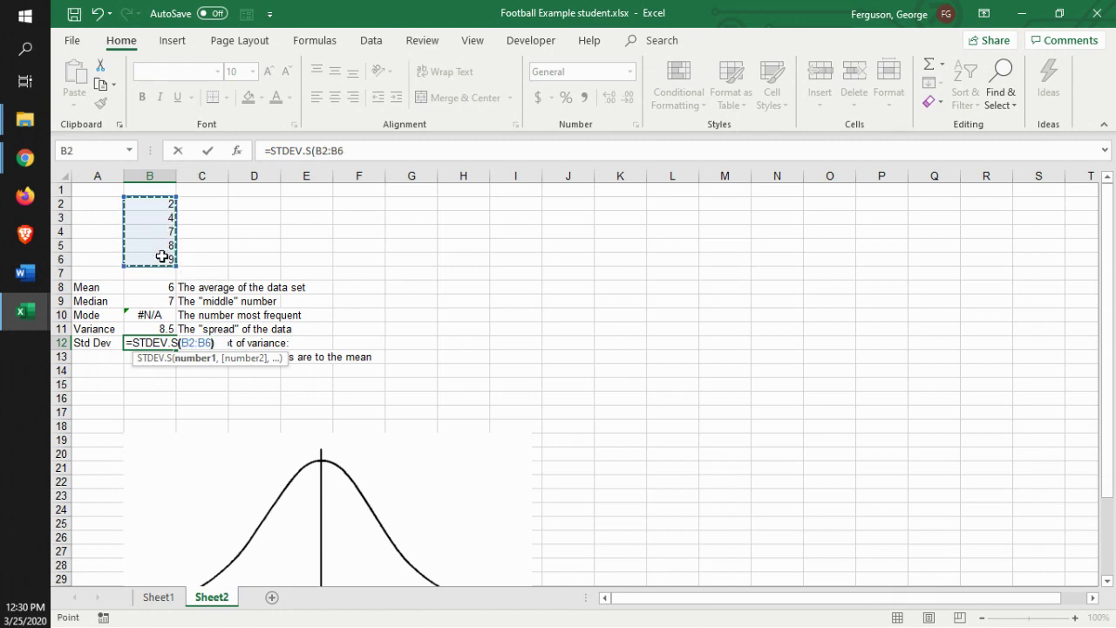
key("Return")
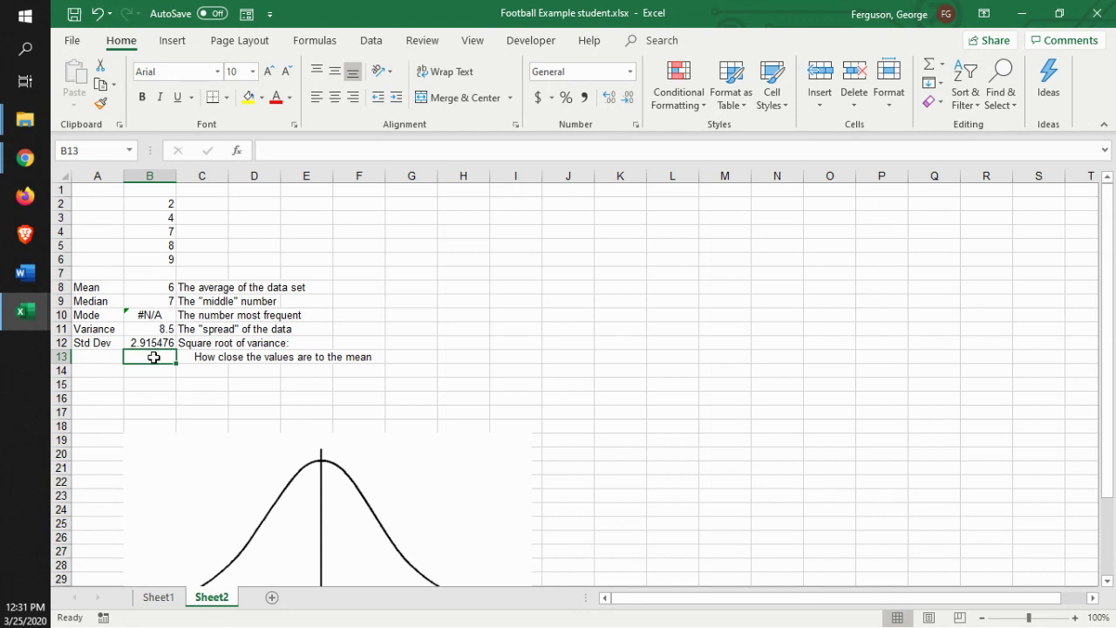
Confirm Analysis ToolPak is ticked in the Excel Add-ins list and accept with OK.
left_click(407, 204)
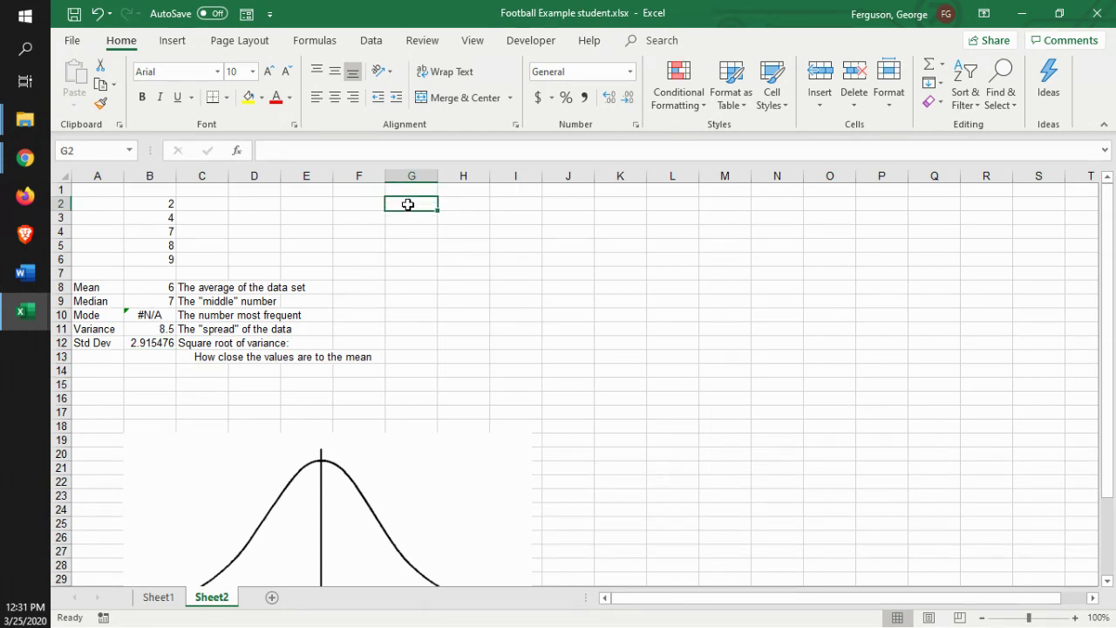
left_click(527, 41)
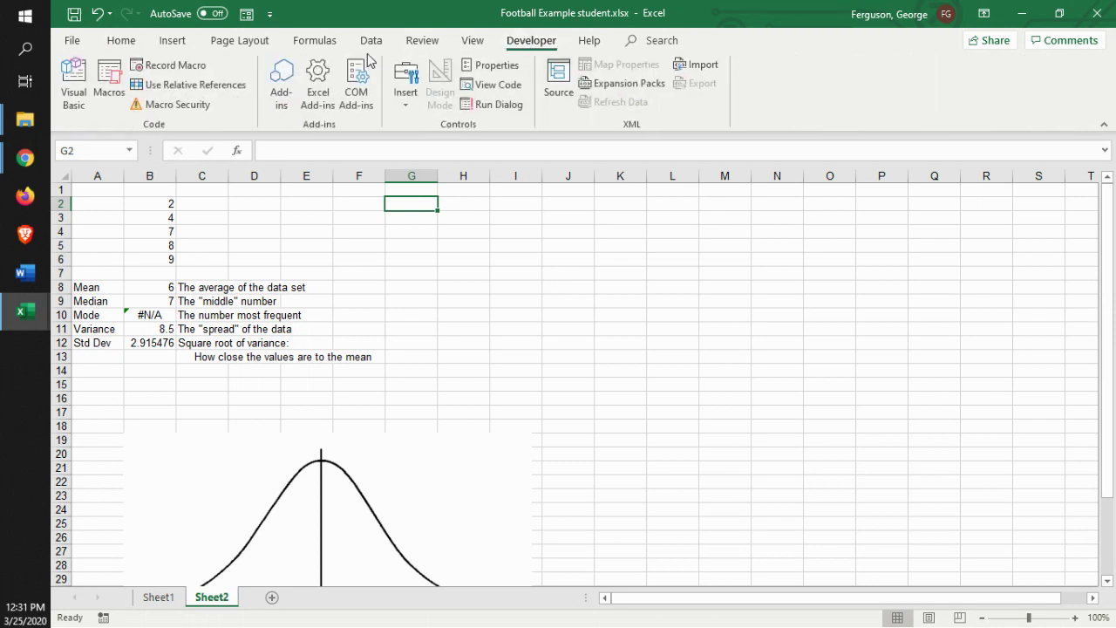
left_click(318, 96)
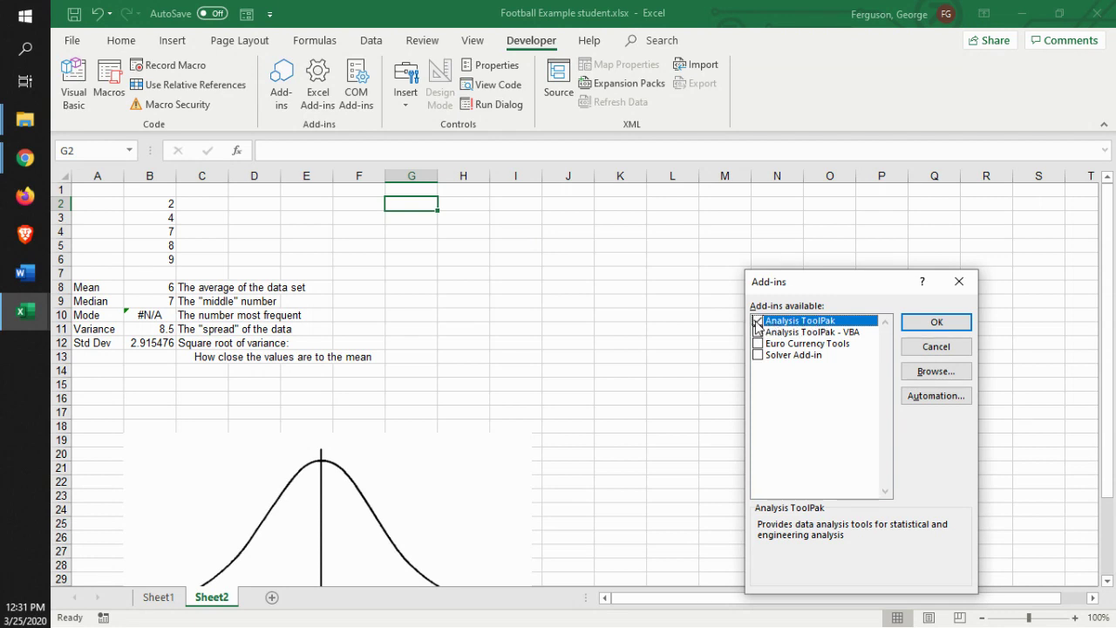
left_click(928, 323)
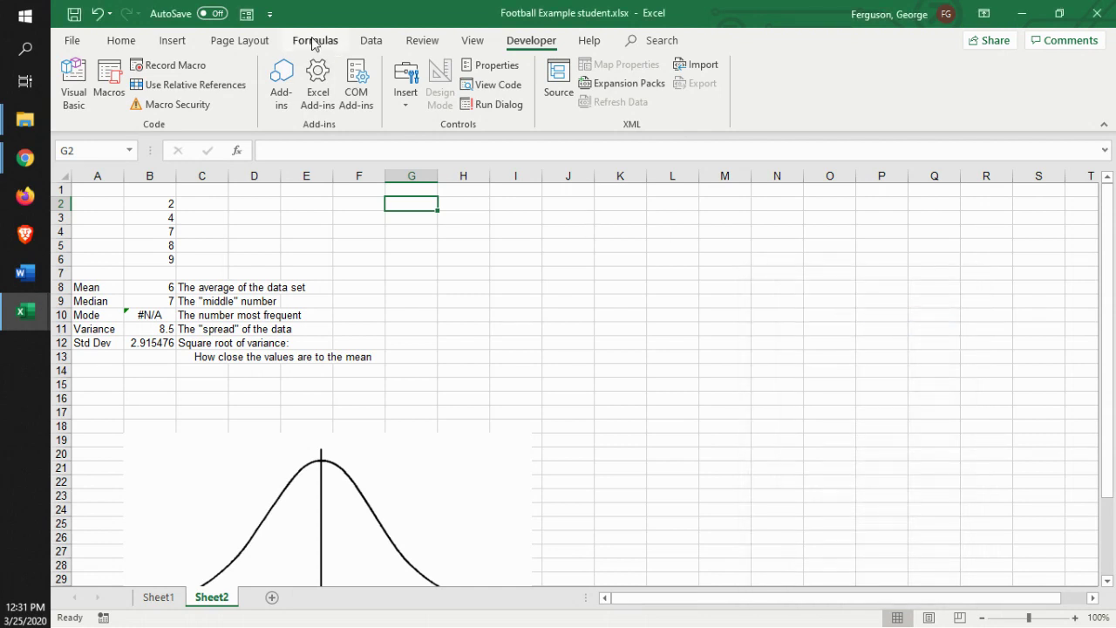
Open Data Analysis from the Data tab and locate Descriptive Statistics in its tool list.
left_click(373, 42)
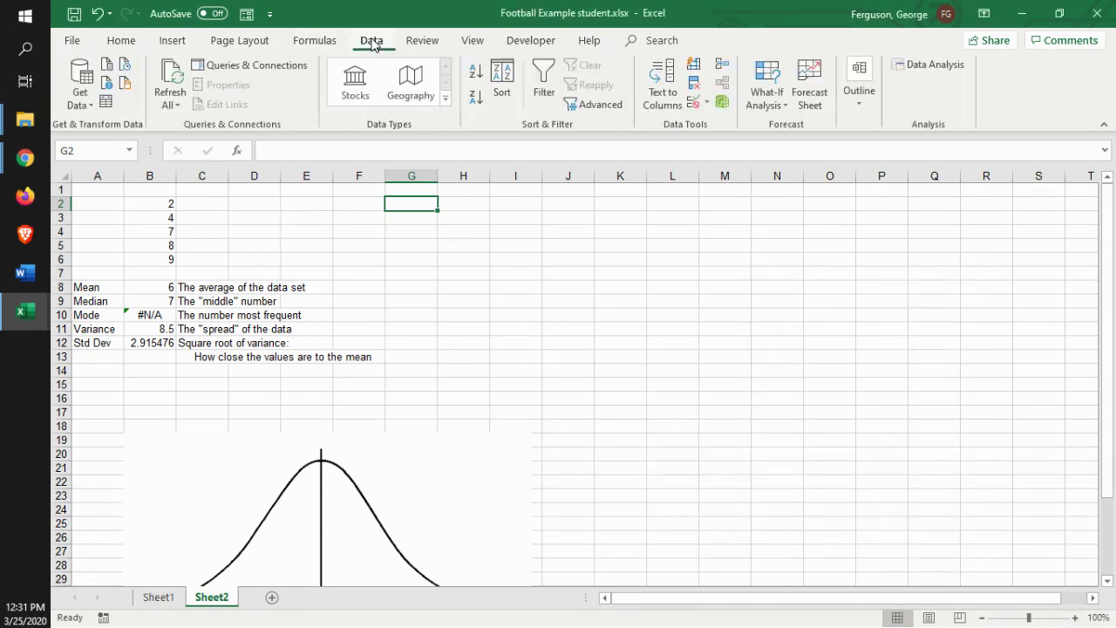
left_click(935, 65)
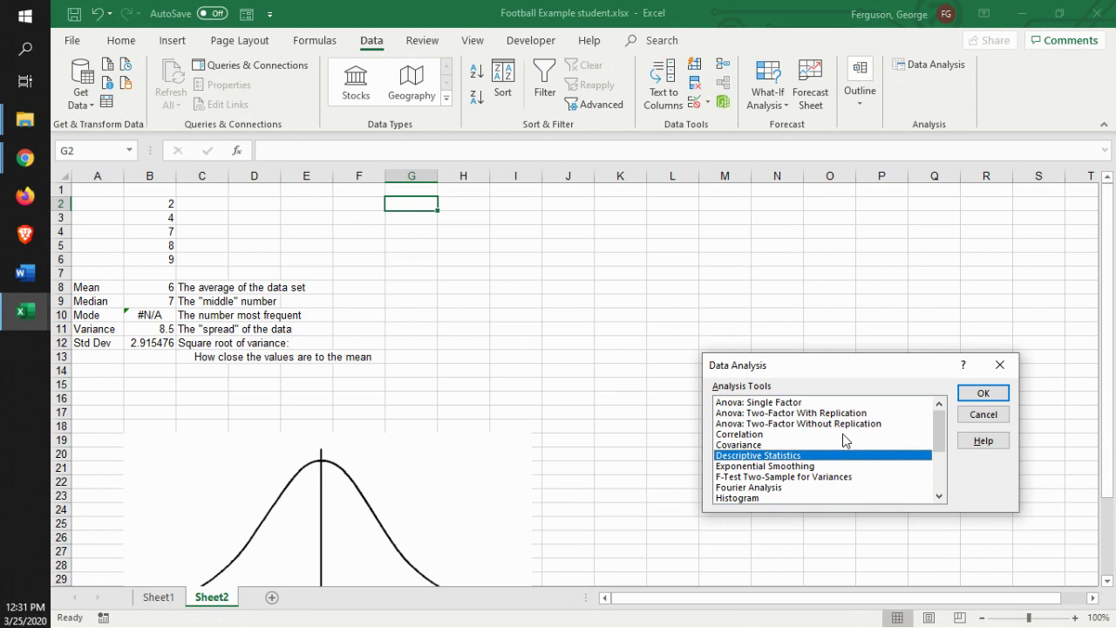
scroll(843, 434, "down", 1)
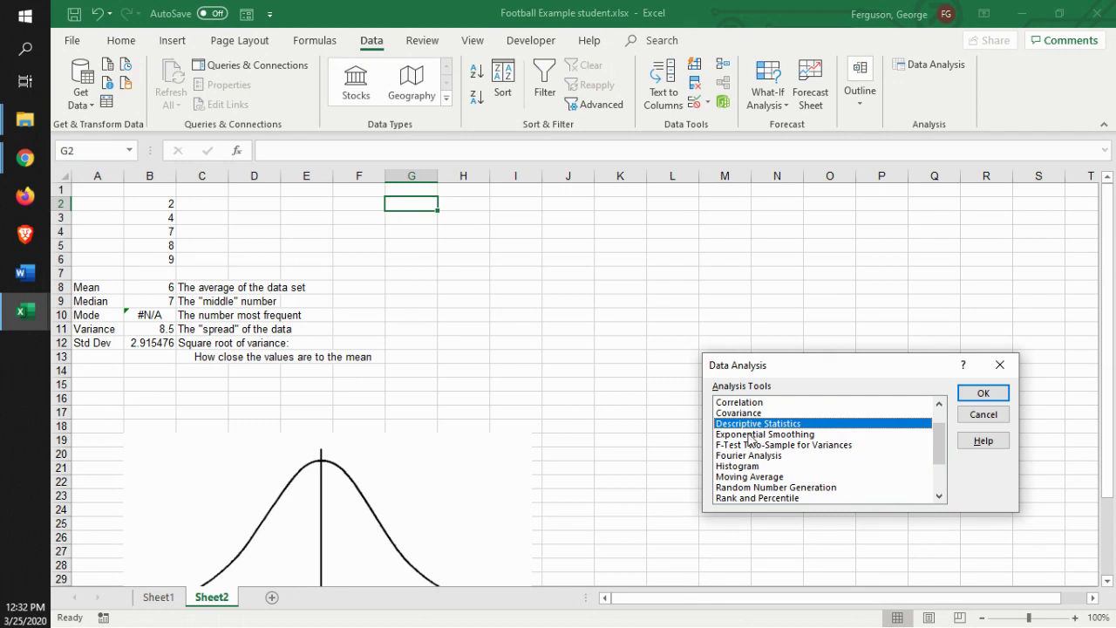
scroll(774, 453, "down", 2)
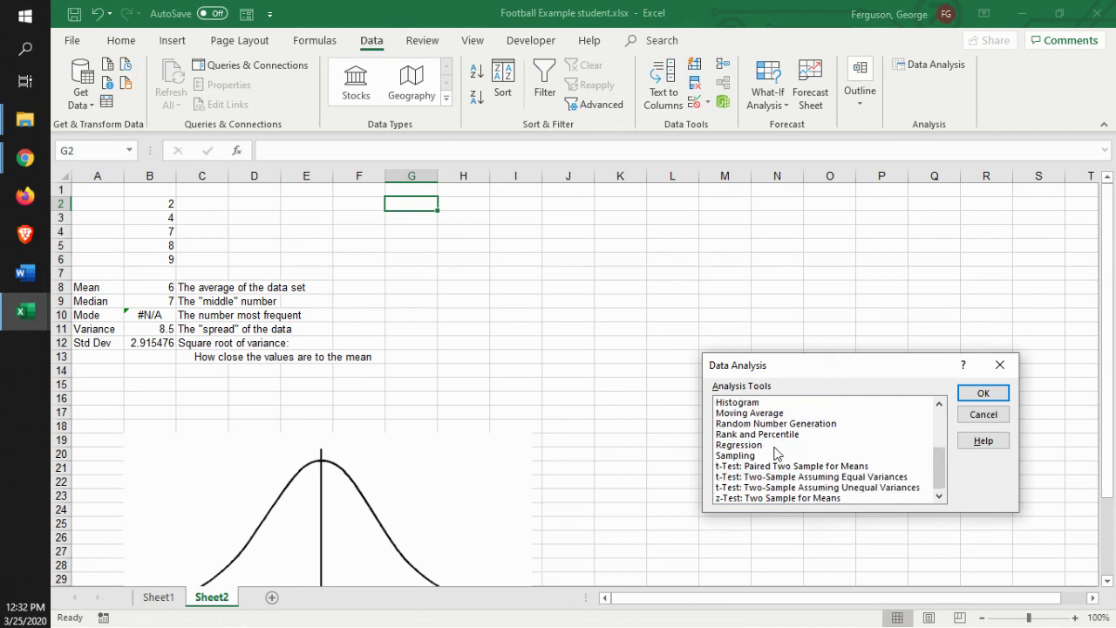
scroll(774, 452, "up", 3)
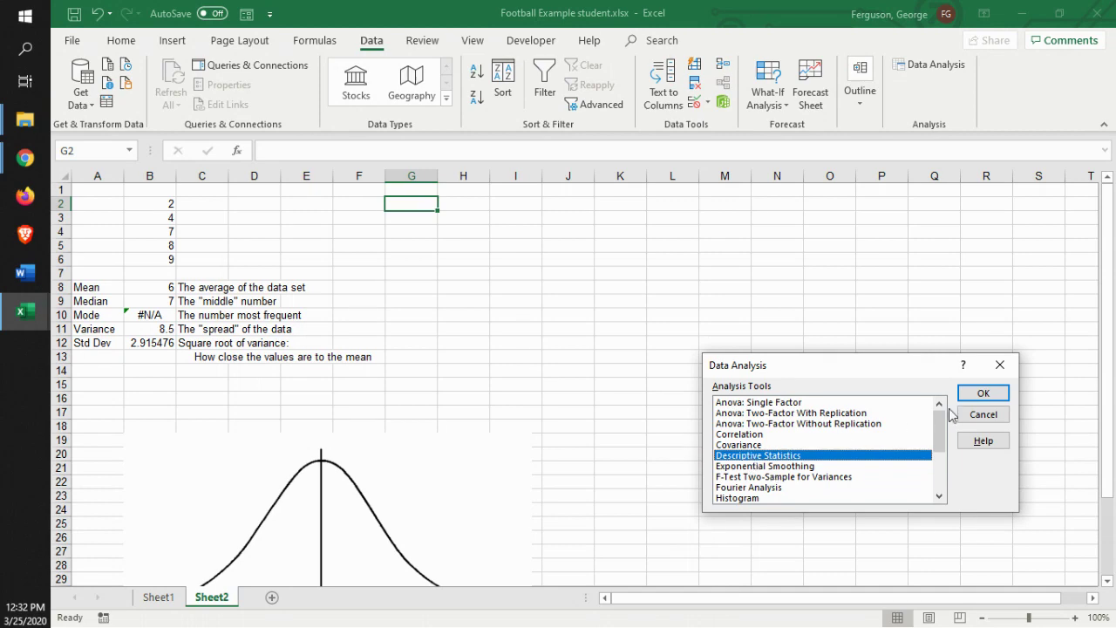
Run Descriptive Statistics on input range $B$2:$B$6 with output starting at $G$2.
left_click(983, 393)
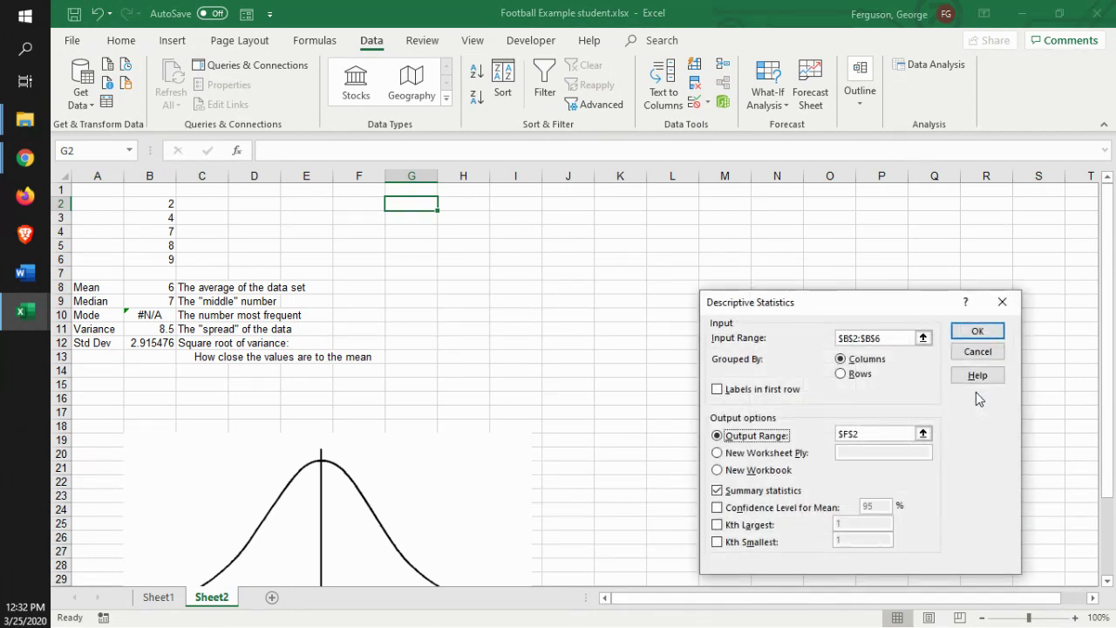
left_click_drag(850, 309, 745, 235)
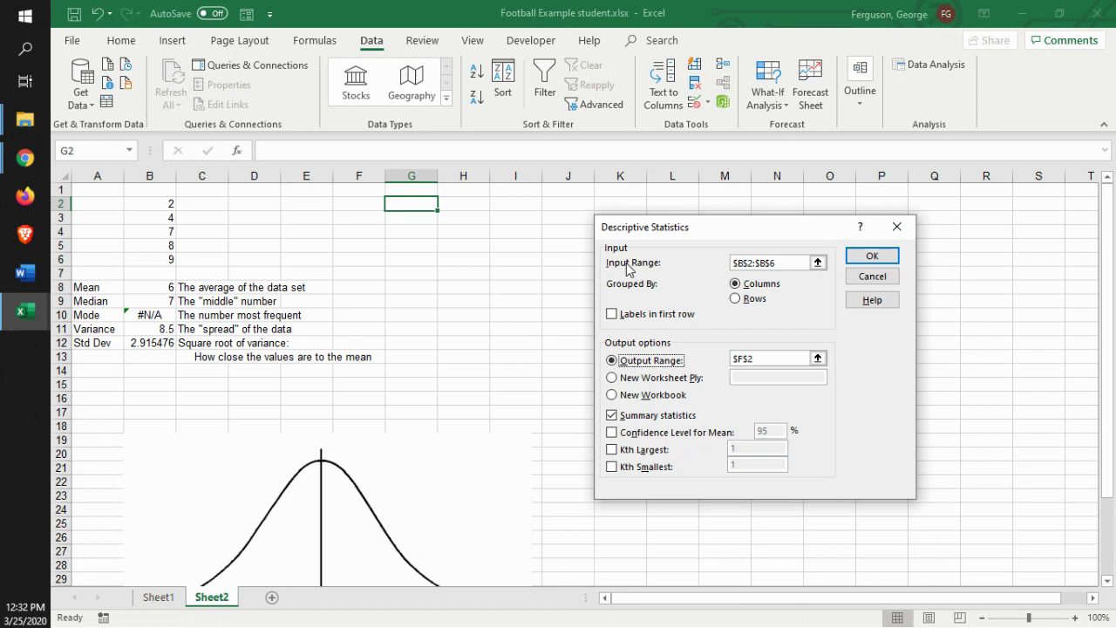
left_click_drag(778, 263, 723, 264)
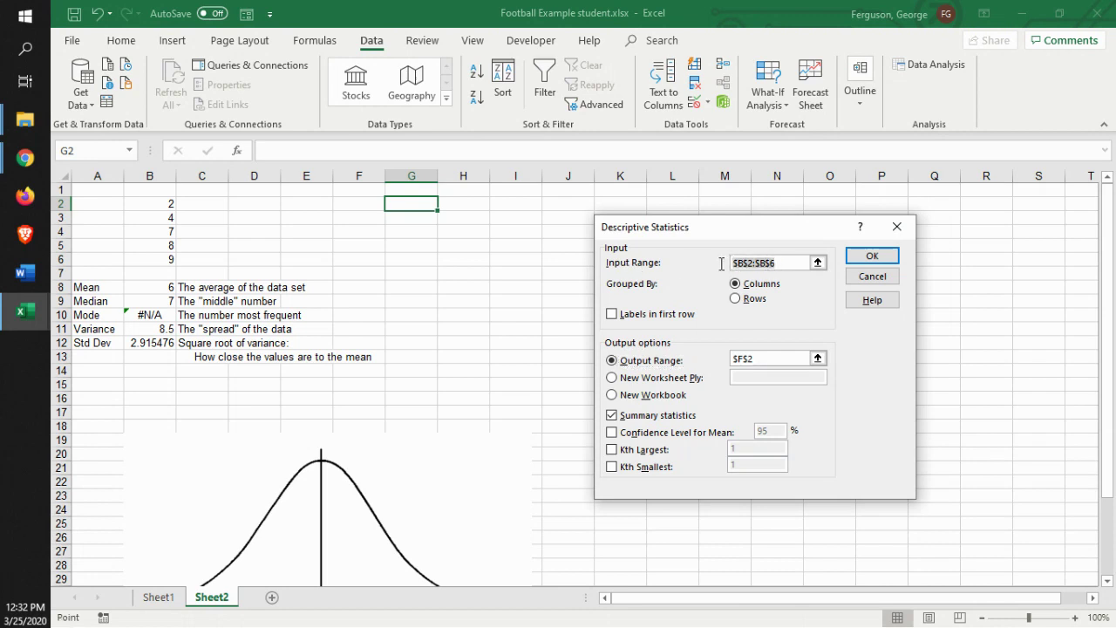
key("BackSpace")
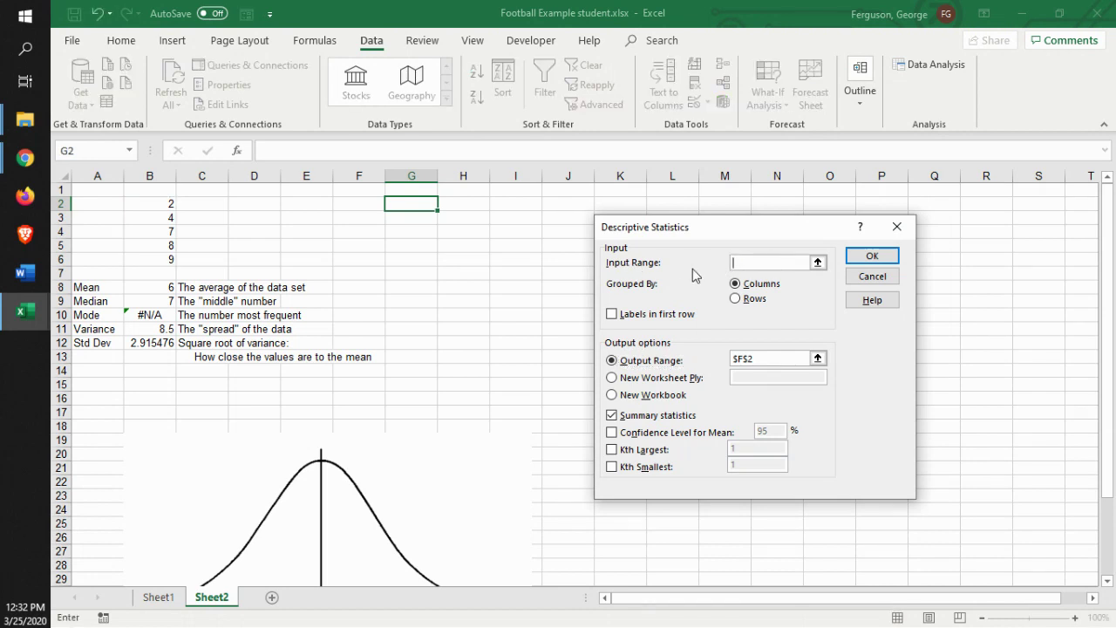
left_click(157, 203)
left_click_drag(157, 204, 167, 257)
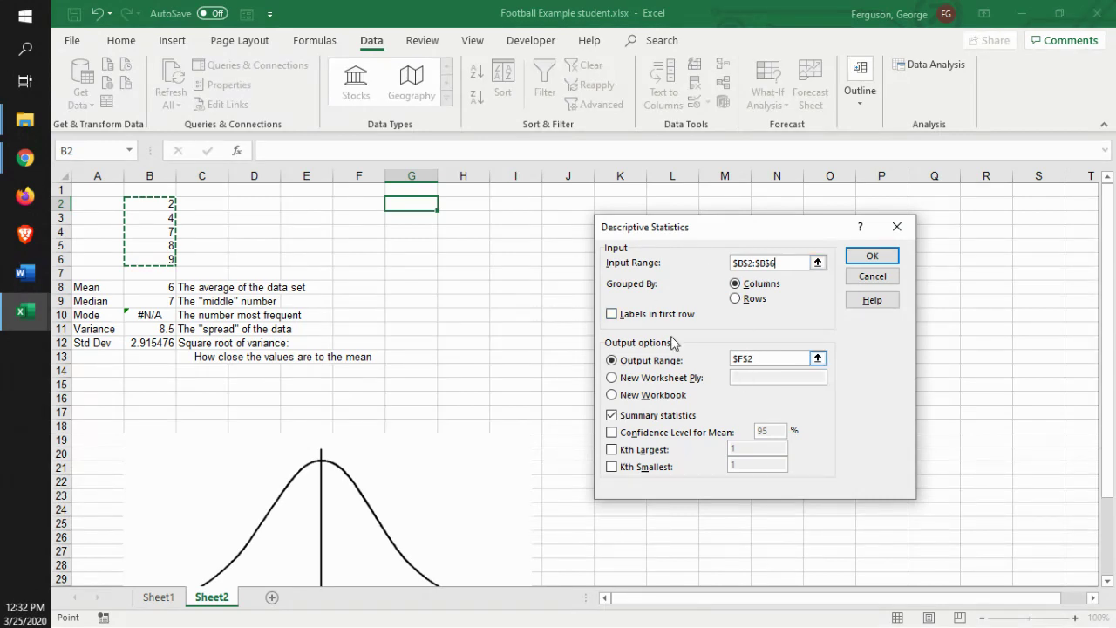
left_click_drag(757, 358, 732, 359)
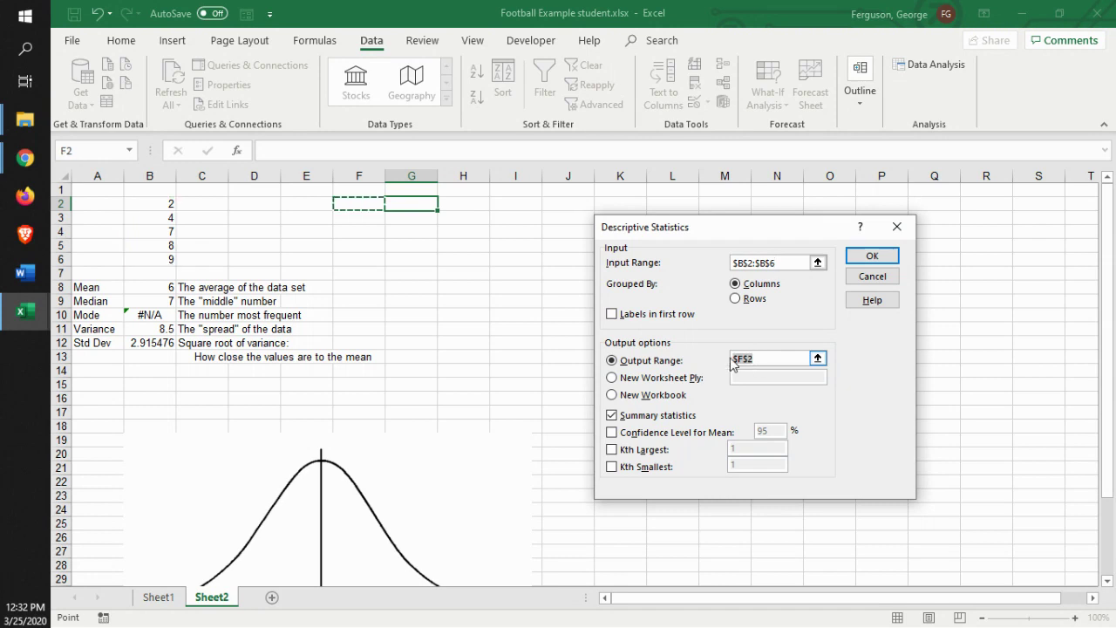
key("BackSpace")
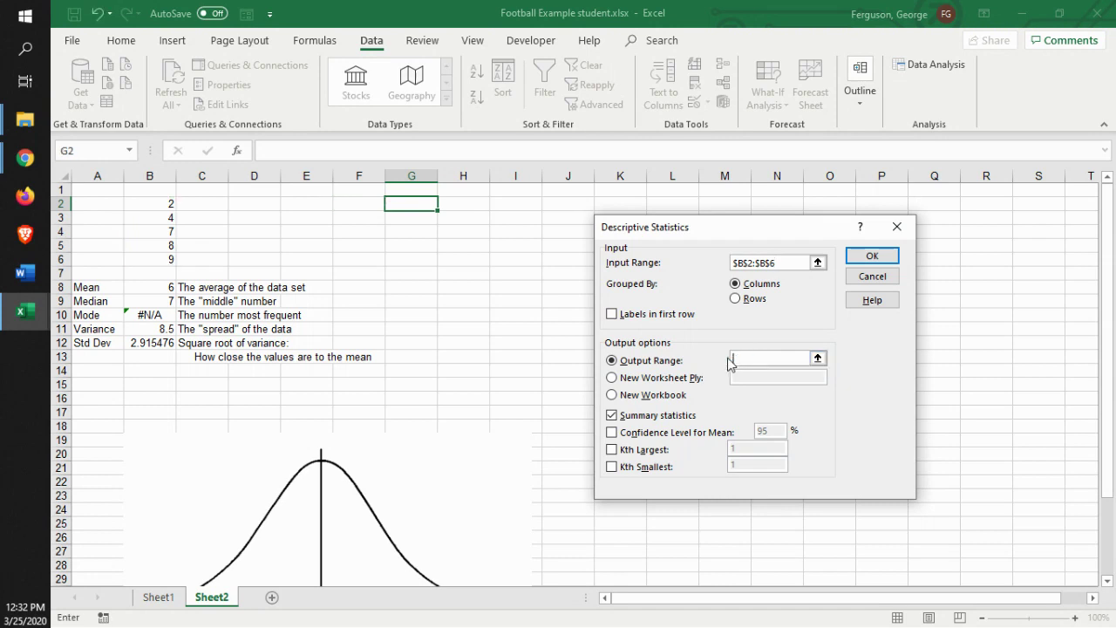
left_click(421, 206)
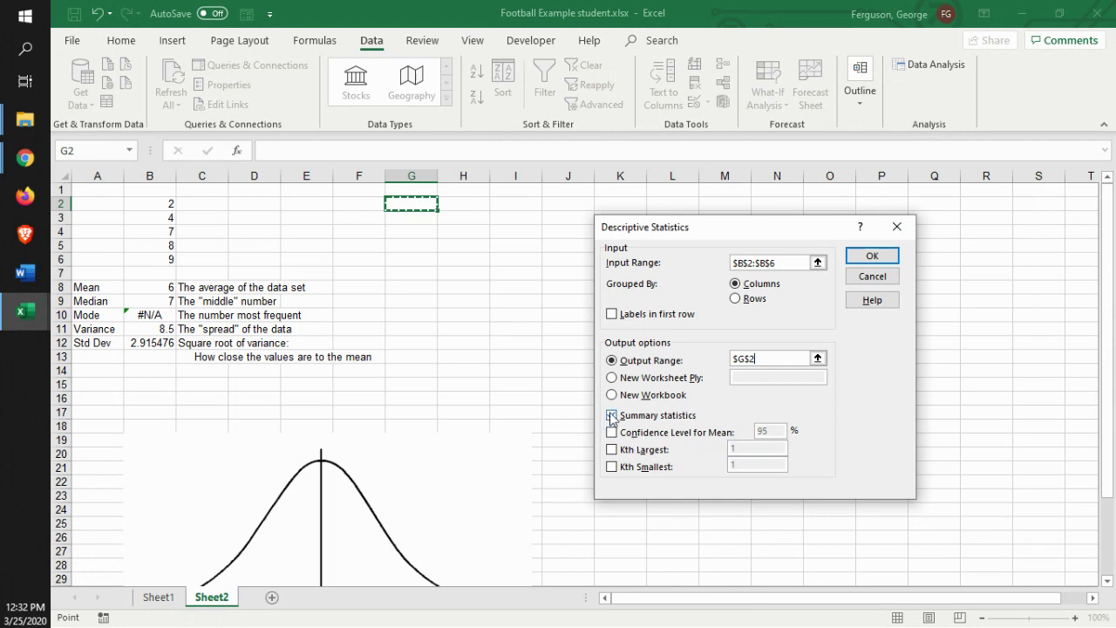
left_click(870, 257)
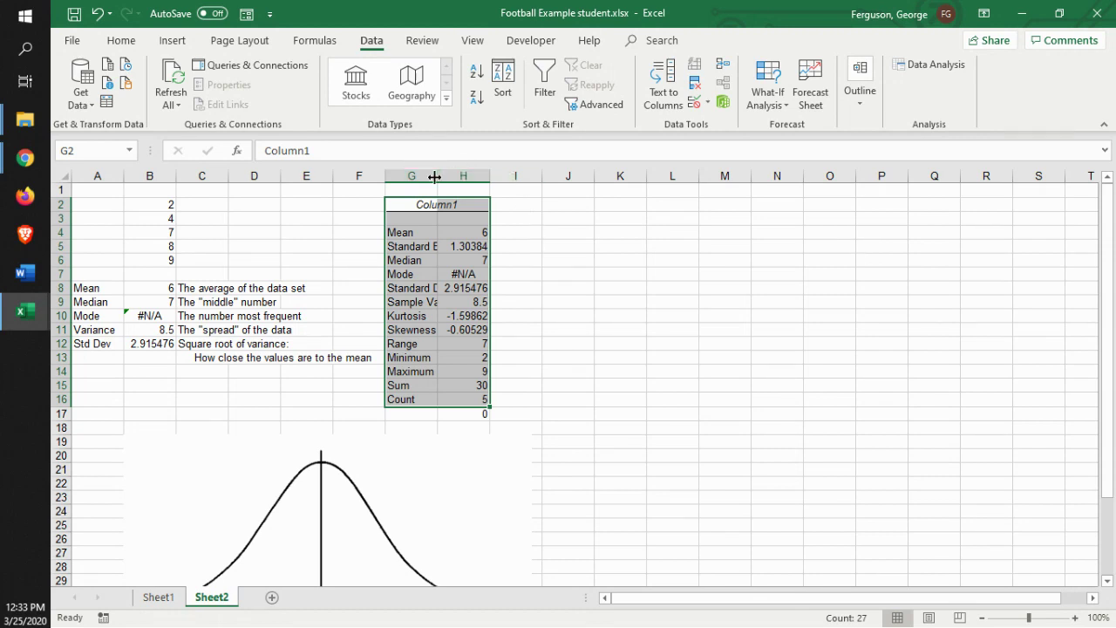
Autofit column G so labels like Standard Deviation display fully.
double_click(435, 177)
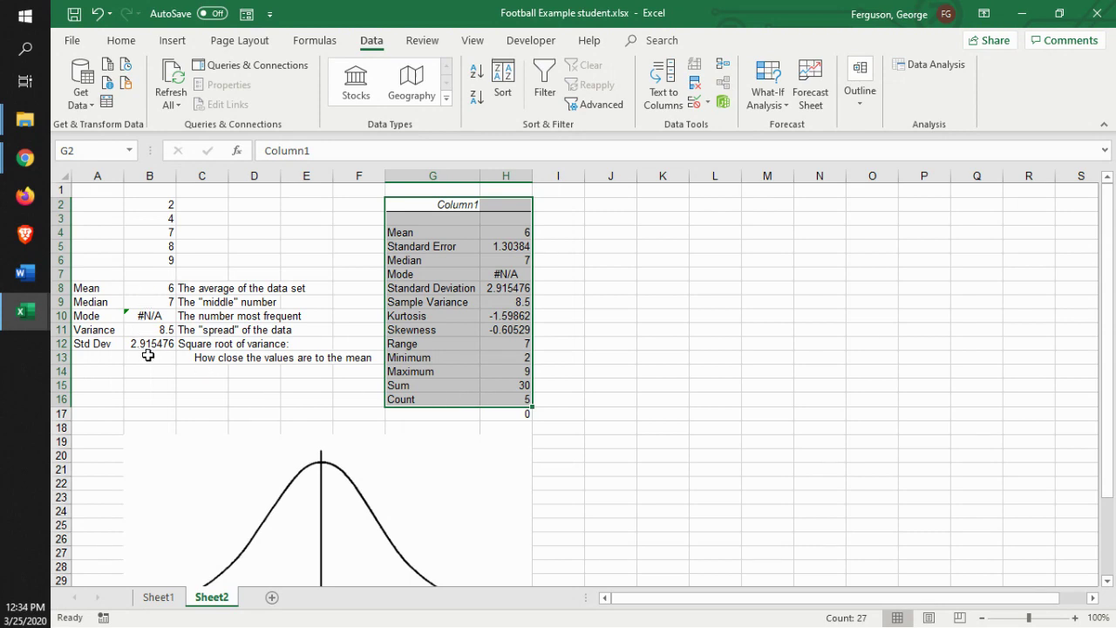
On Sheet1, enter =AVERAGE(B4:B12) in B14 for McNabb's average.
left_click(158, 600)
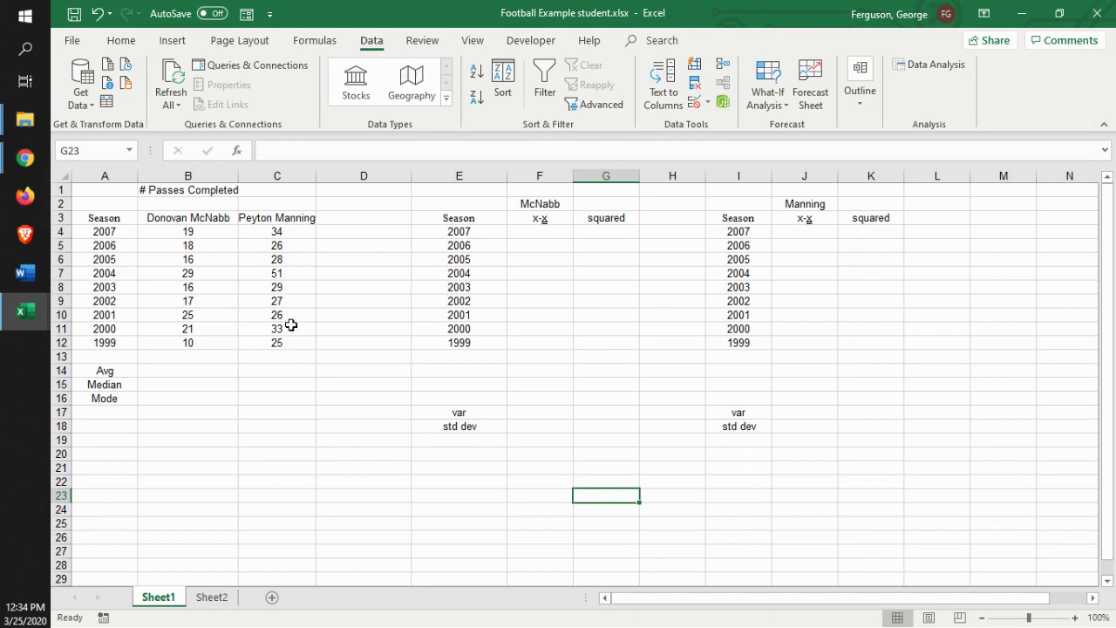
left_click(186, 371)
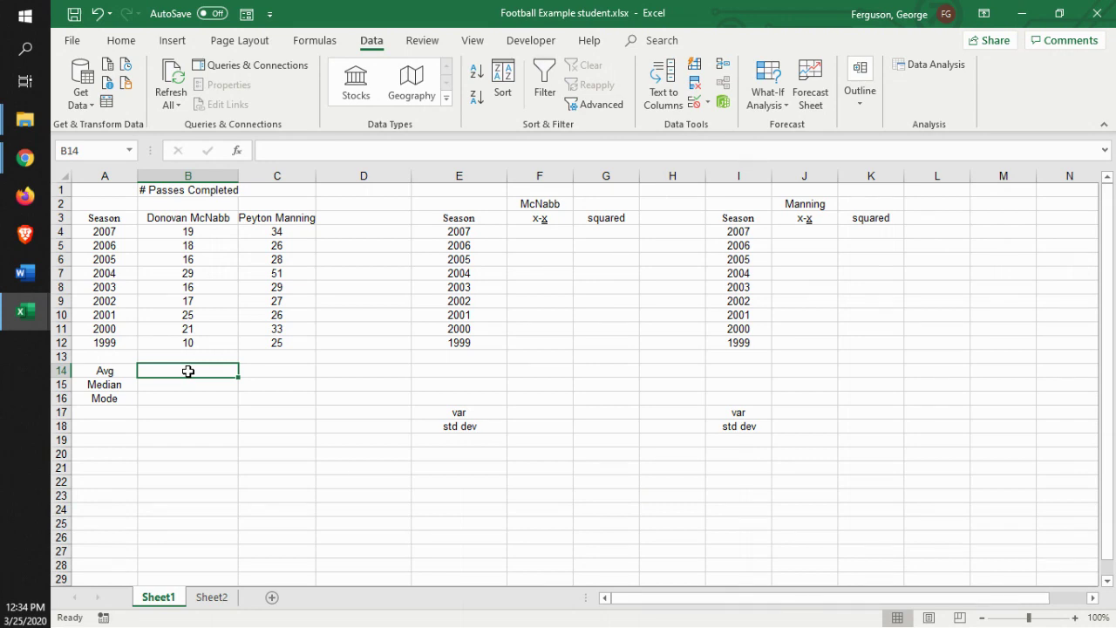
type("=av")
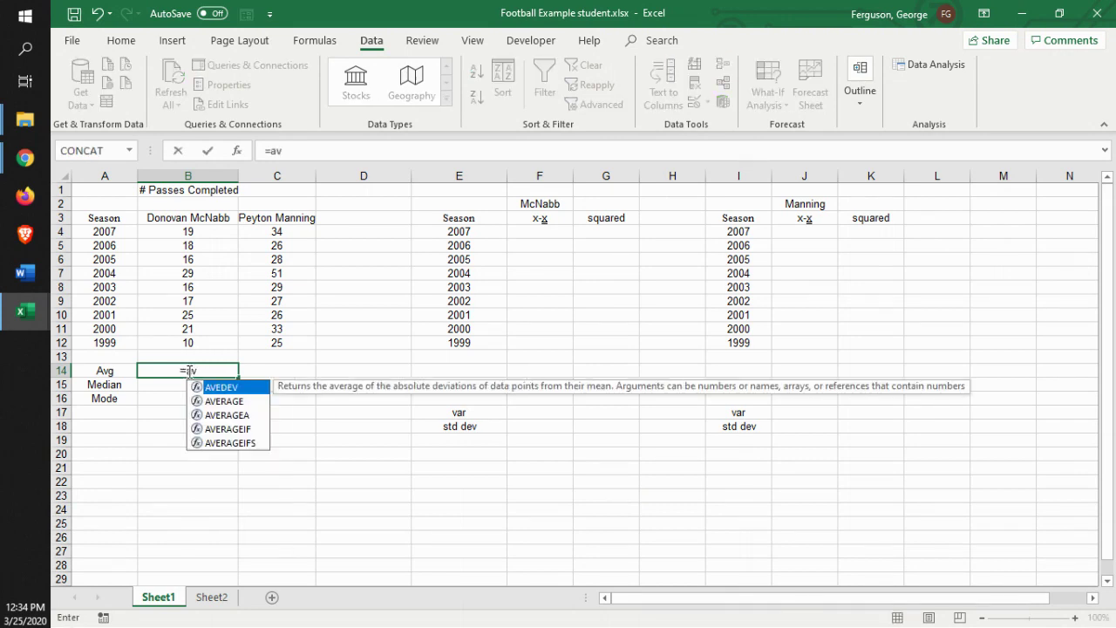
double_click(229, 400)
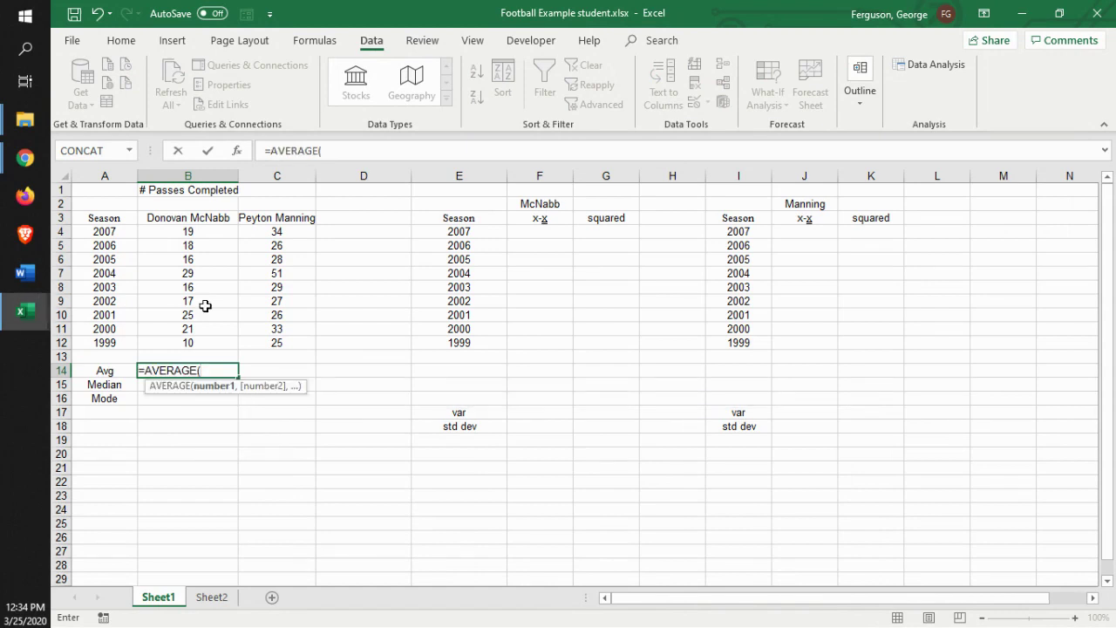
left_click_drag(191, 232, 203, 341)
type(")")
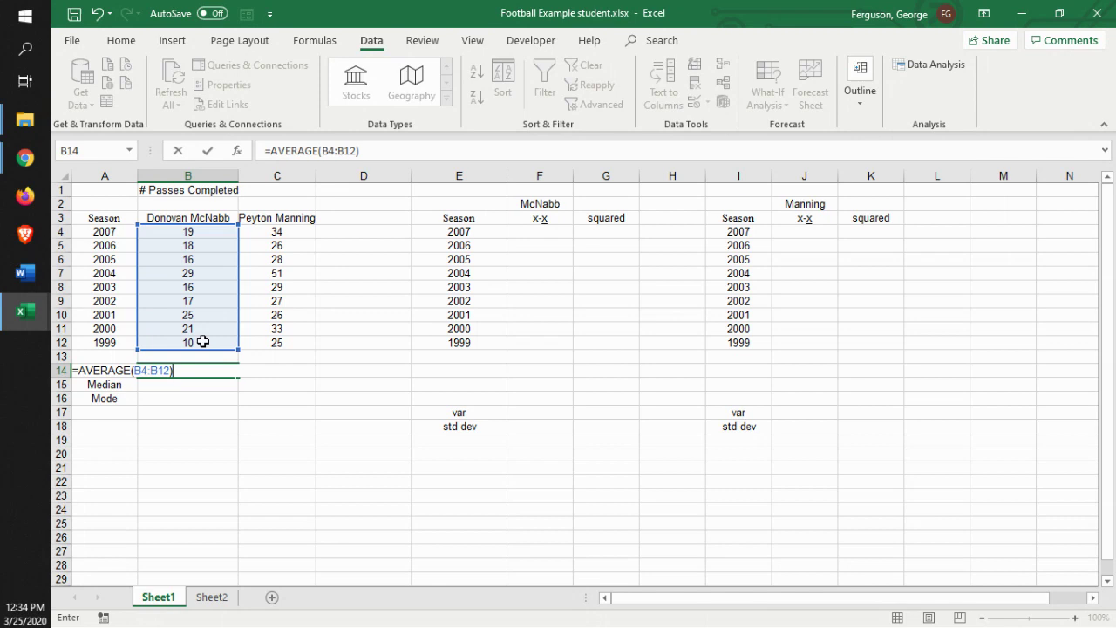
key("Return")
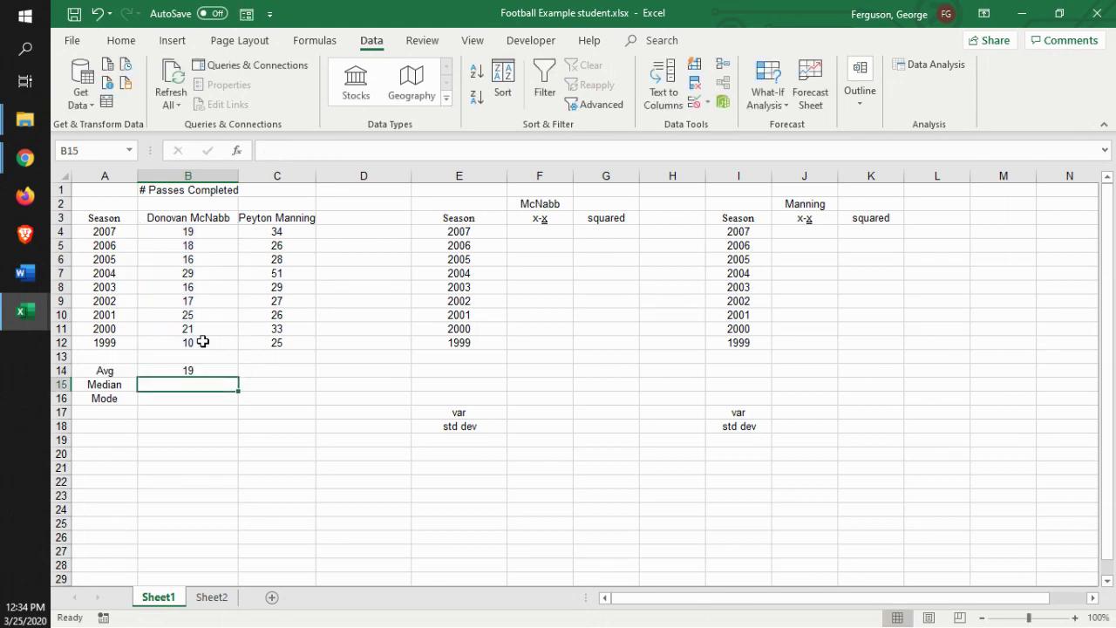
Enter =MEDIAN(B4:B12) in B15.
type("=med")
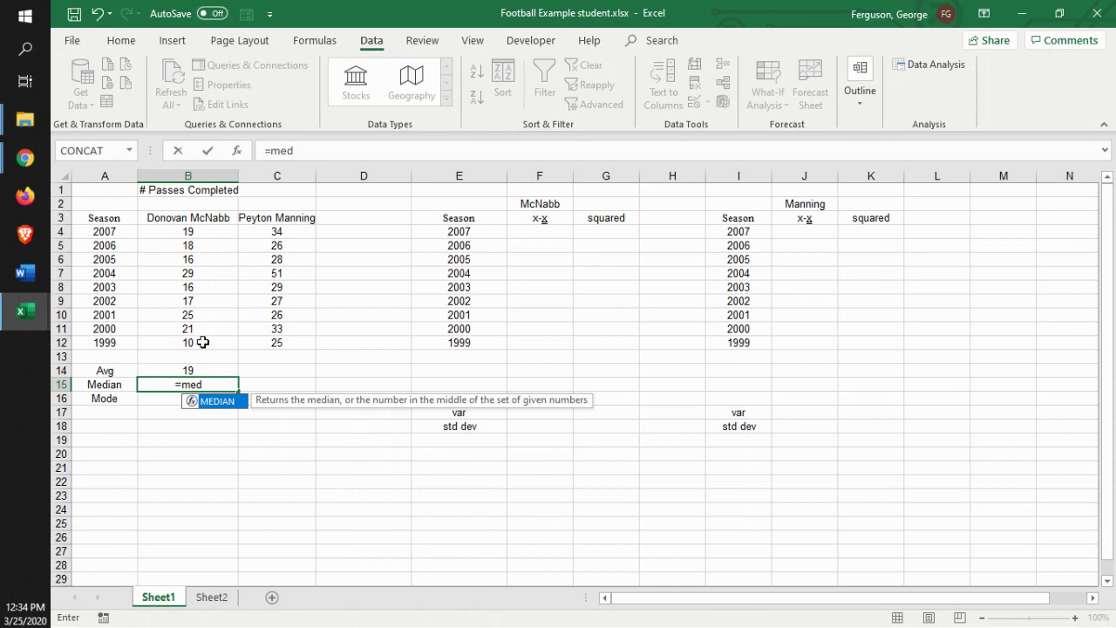
double_click(212, 403)
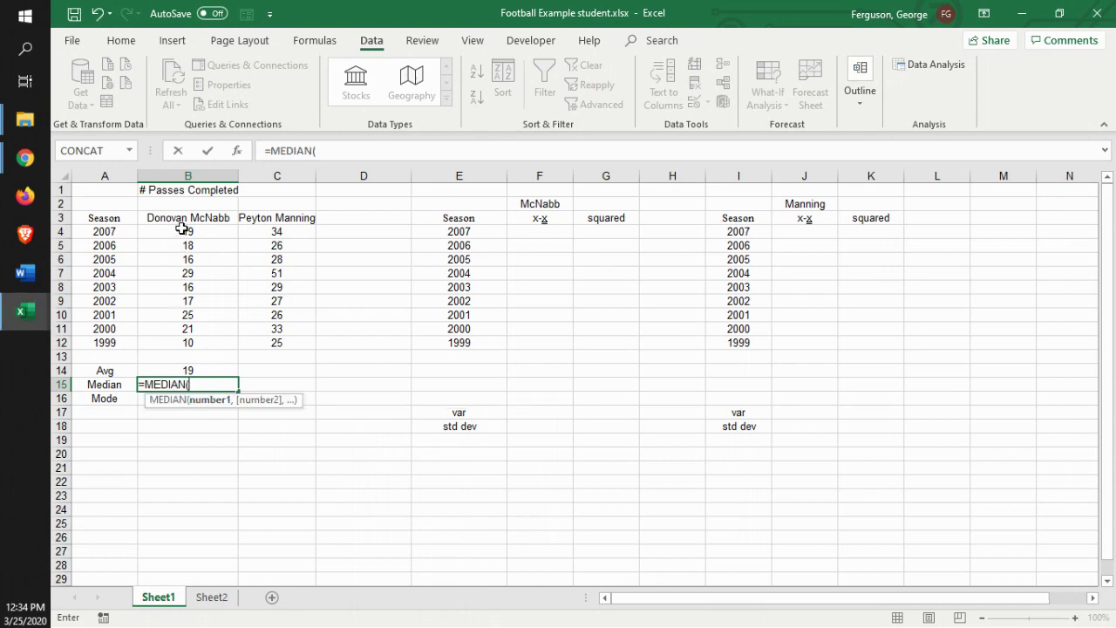
left_click_drag(182, 231, 185, 338)
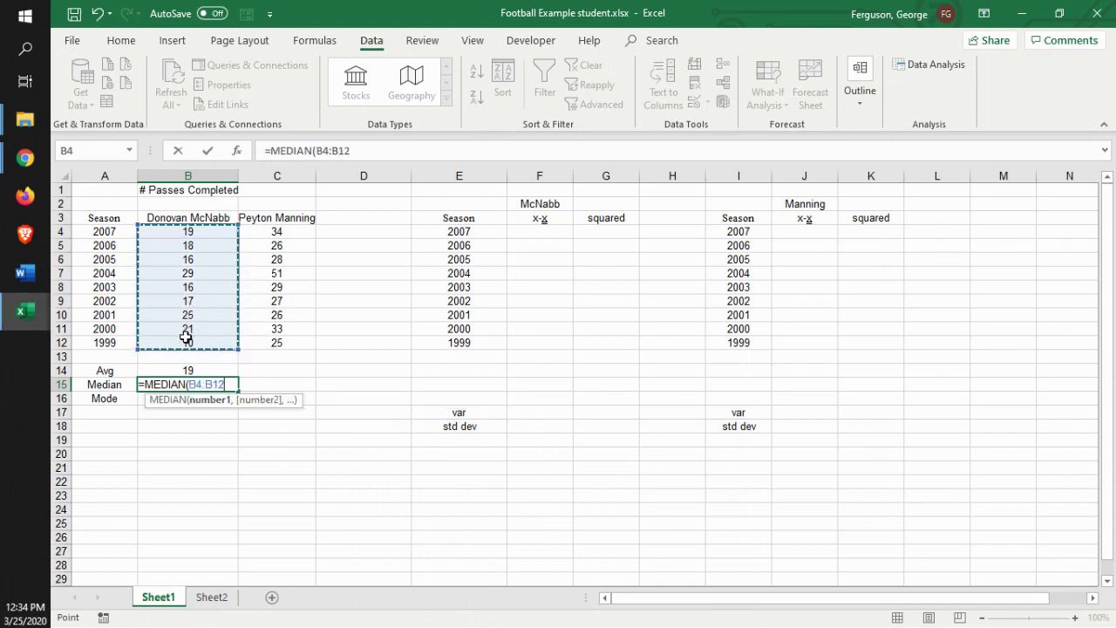
type(")")
key("Return")
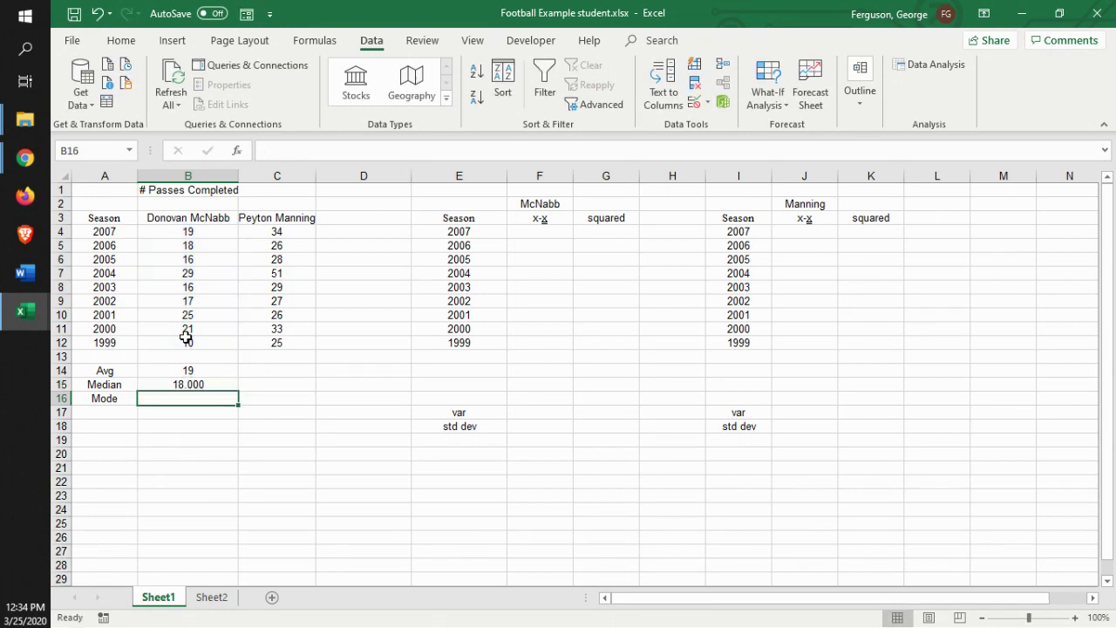
Enter =MODE(B4:B12) in B16.
type("=mod")
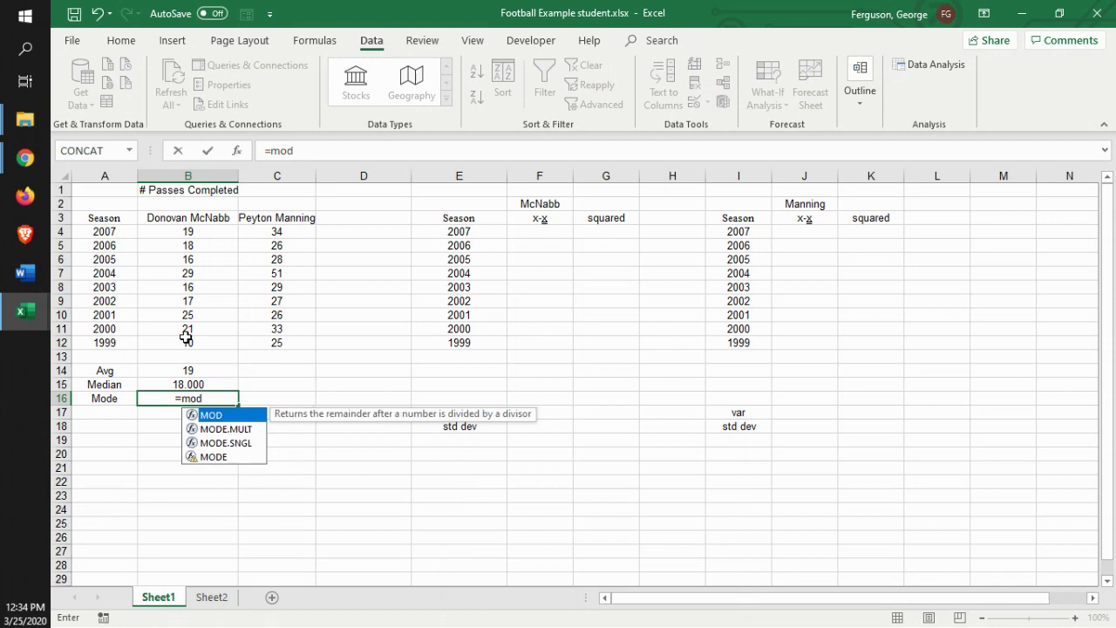
double_click(208, 457)
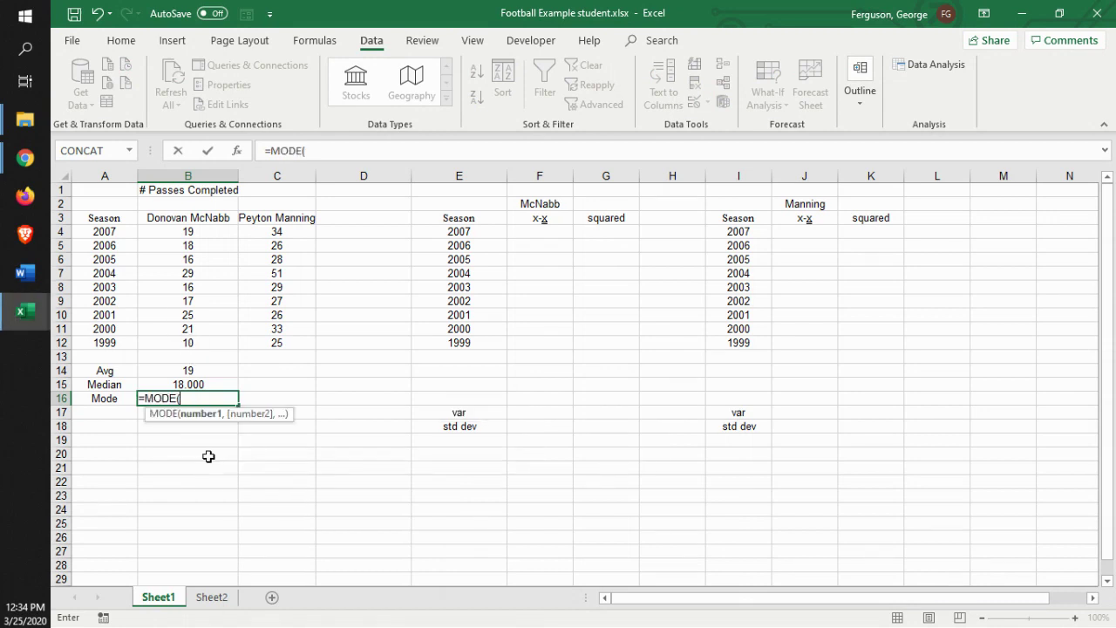
left_click_drag(187, 234, 188, 338)
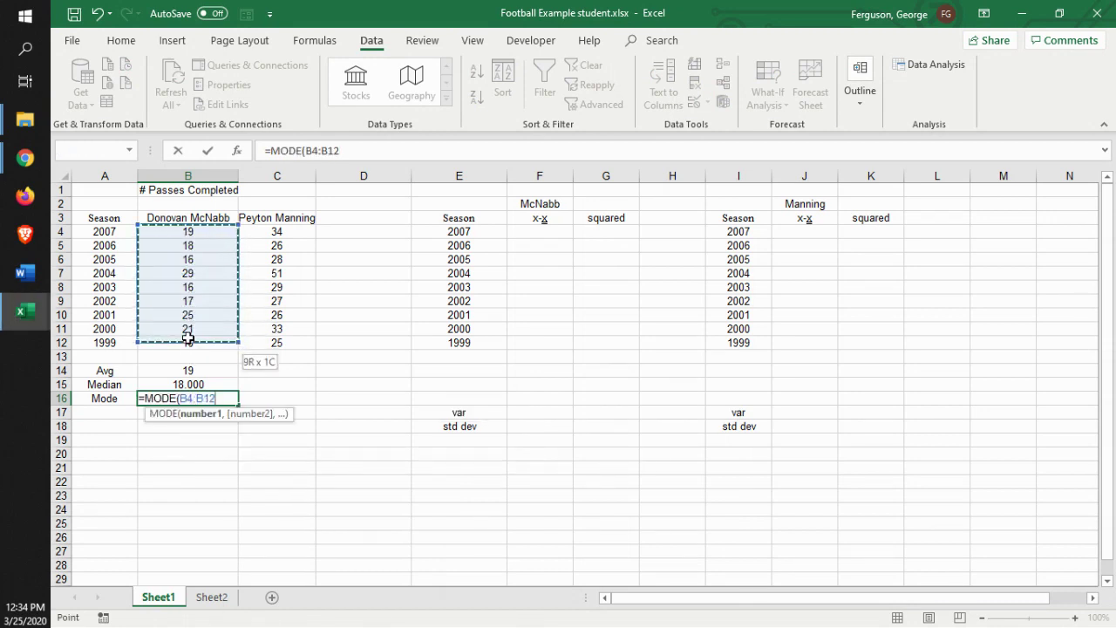
type(")")
key("Return")
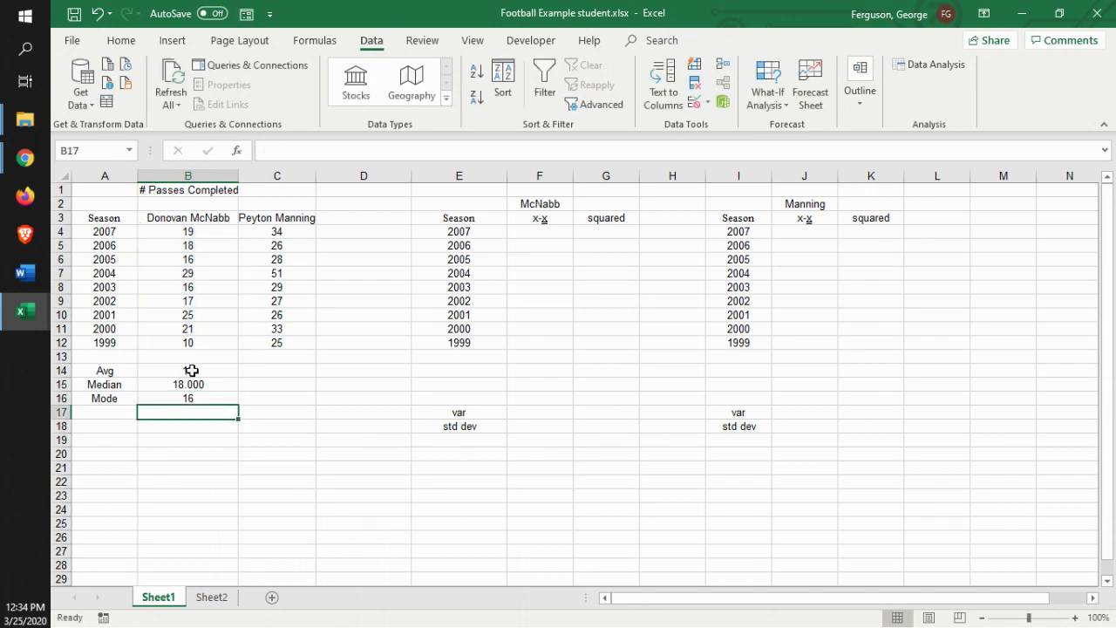
Copy the B14:B16 formulas into column C for Manning's 31, 28.000 and 26.
left_click_drag(188, 370, 301, 406)
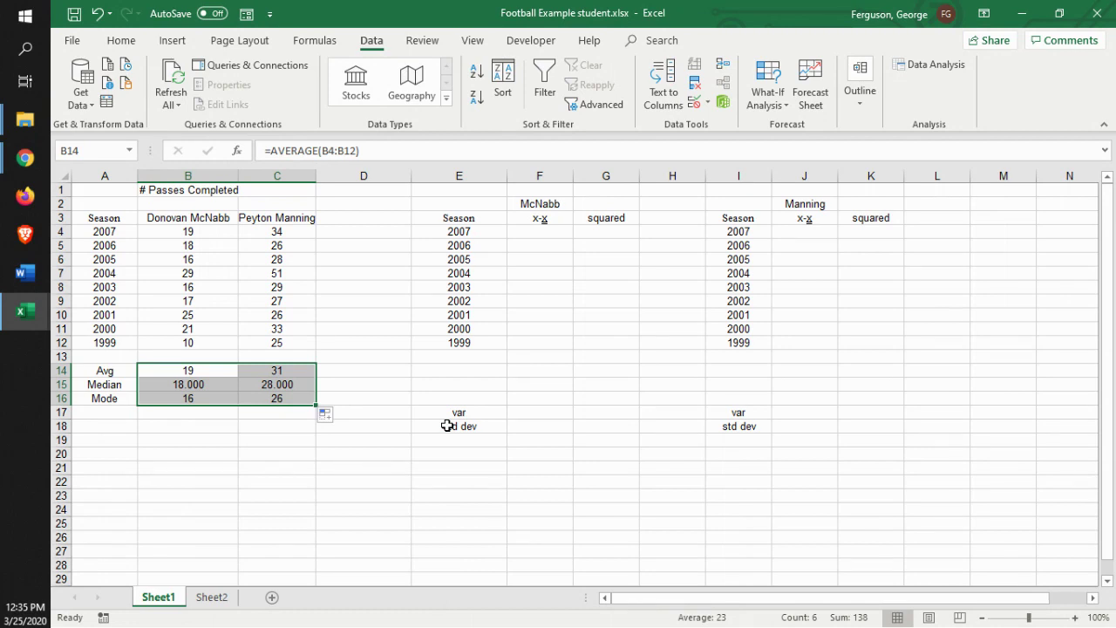
left_click(542, 230)
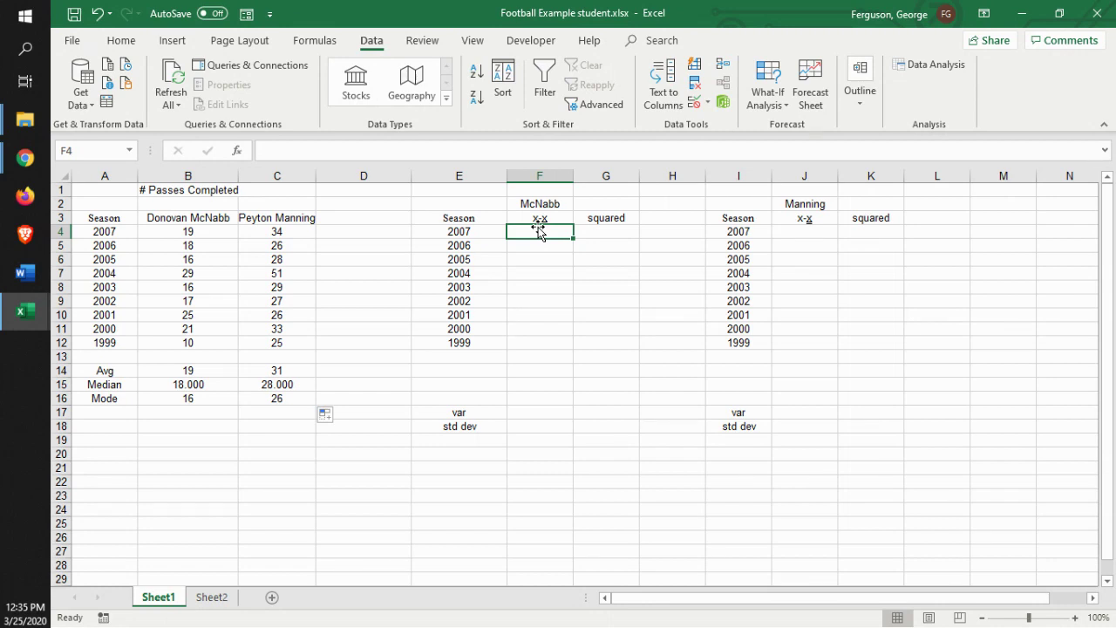
Enter the deviation formula =B4-B14 in F4.
left_click(188, 232)
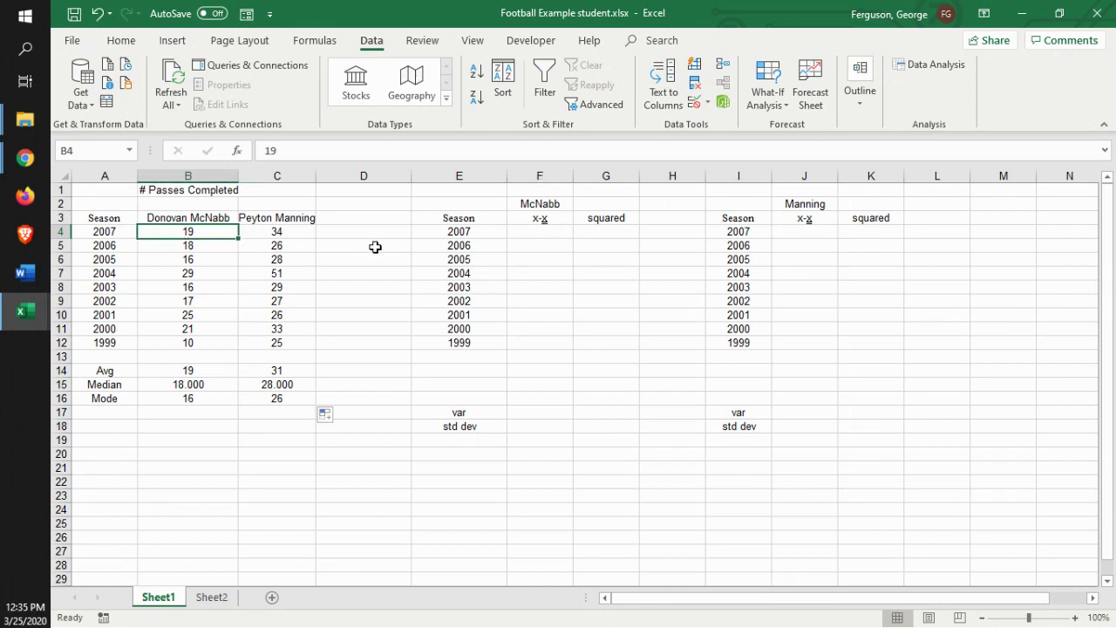
left_click(534, 232)
type("=")
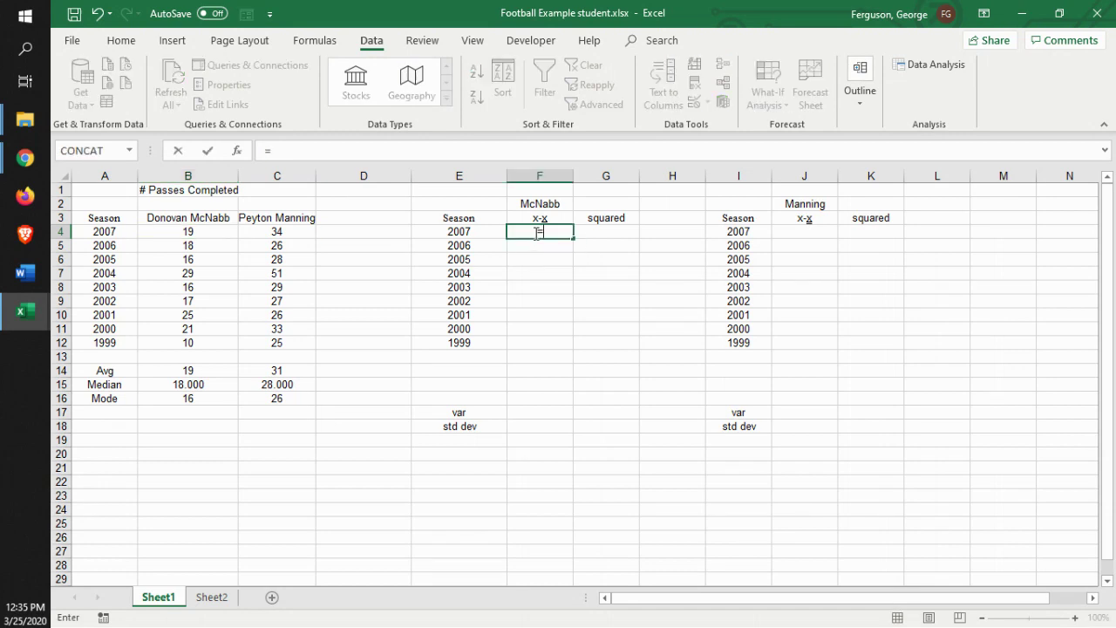
left_click(206, 235)
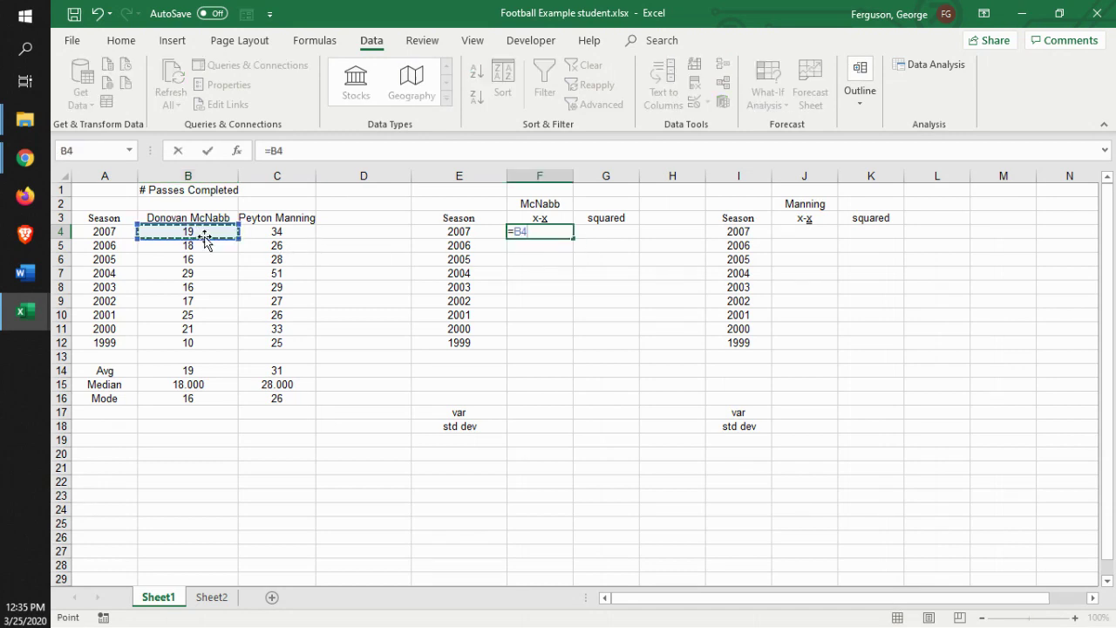
type("-")
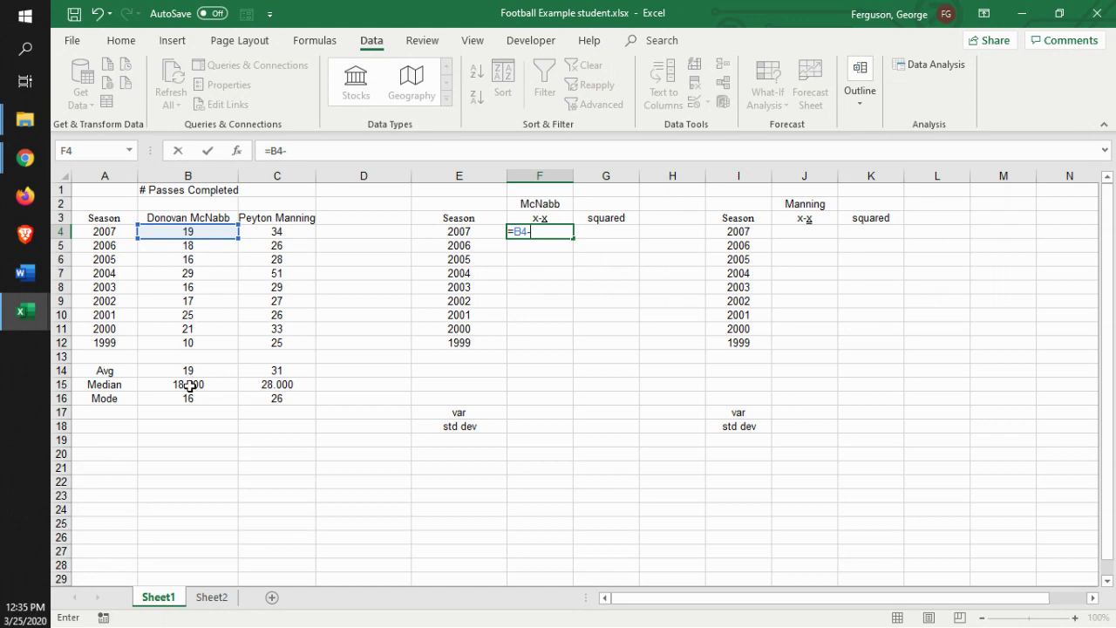
left_click(190, 371)
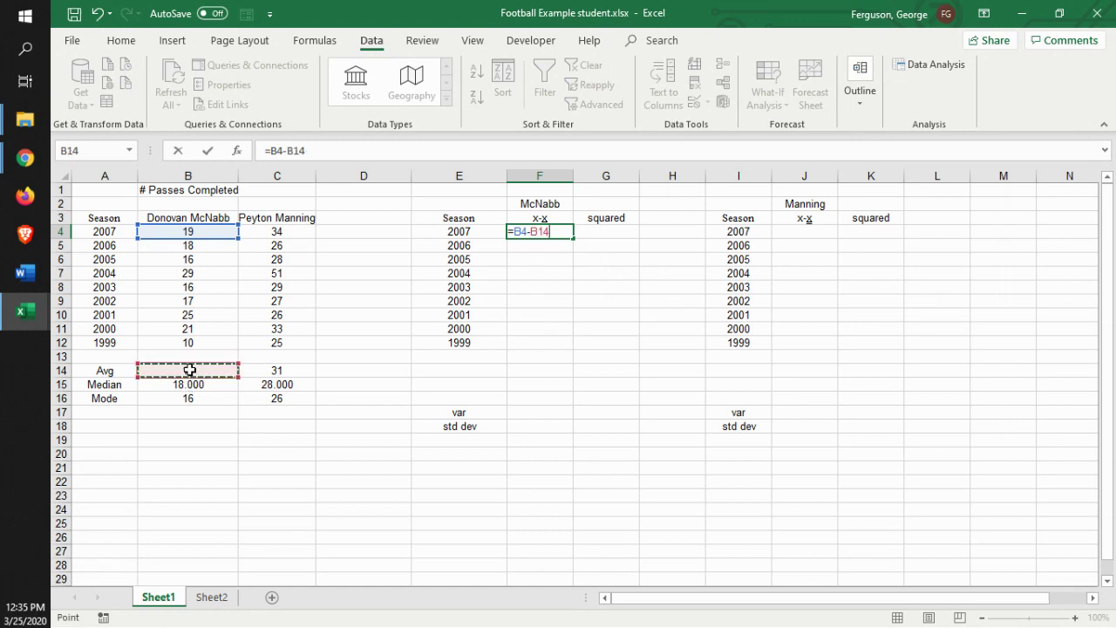
key("ctrl+Return")
key("Return")
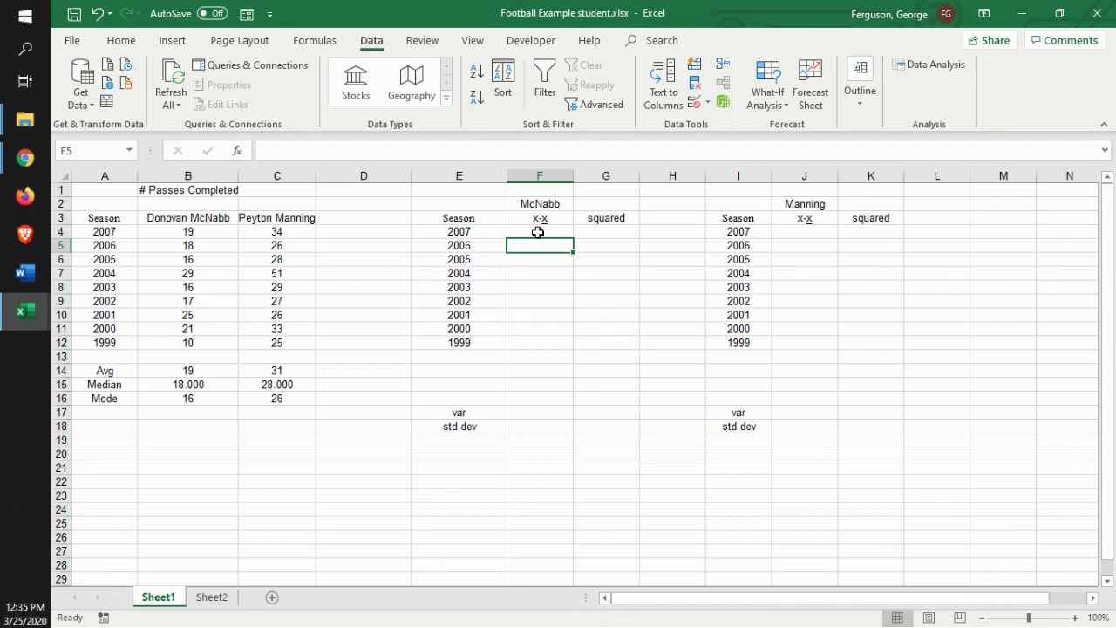
Enter =F4^2 in G4 and fill F4:G4 down to row 12.
left_click(617, 231)
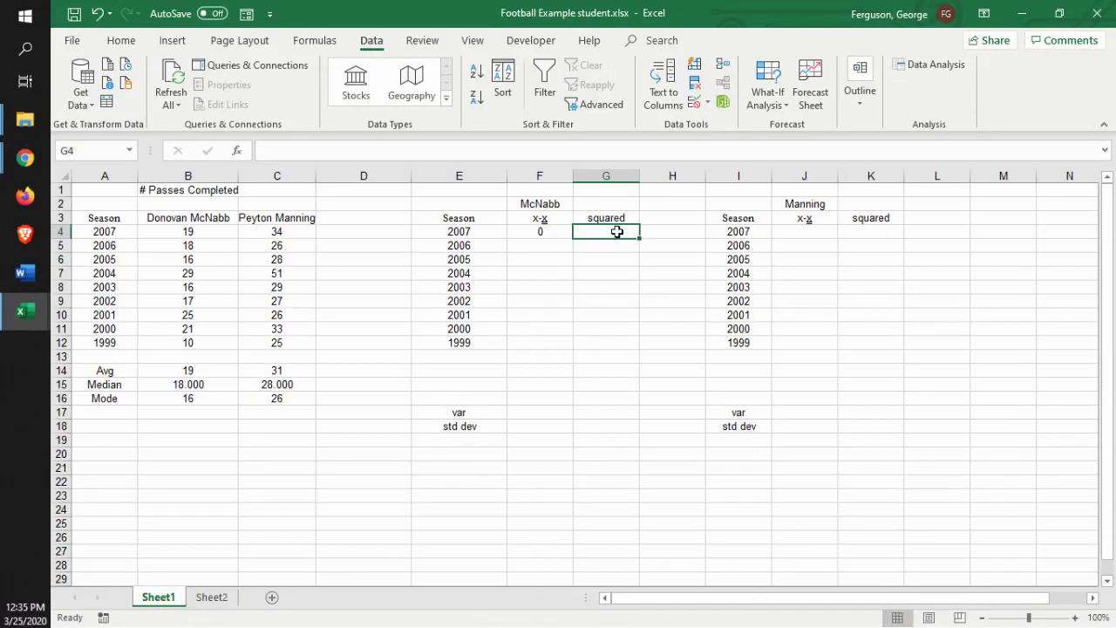
left_click(539, 232)
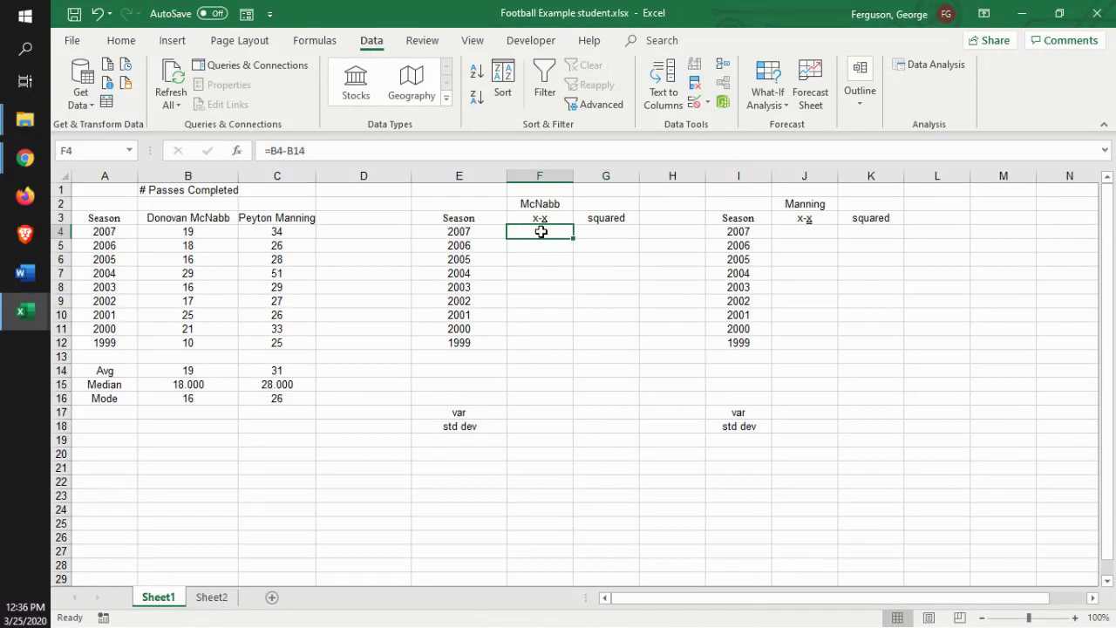
left_click(607, 231)
type("=")
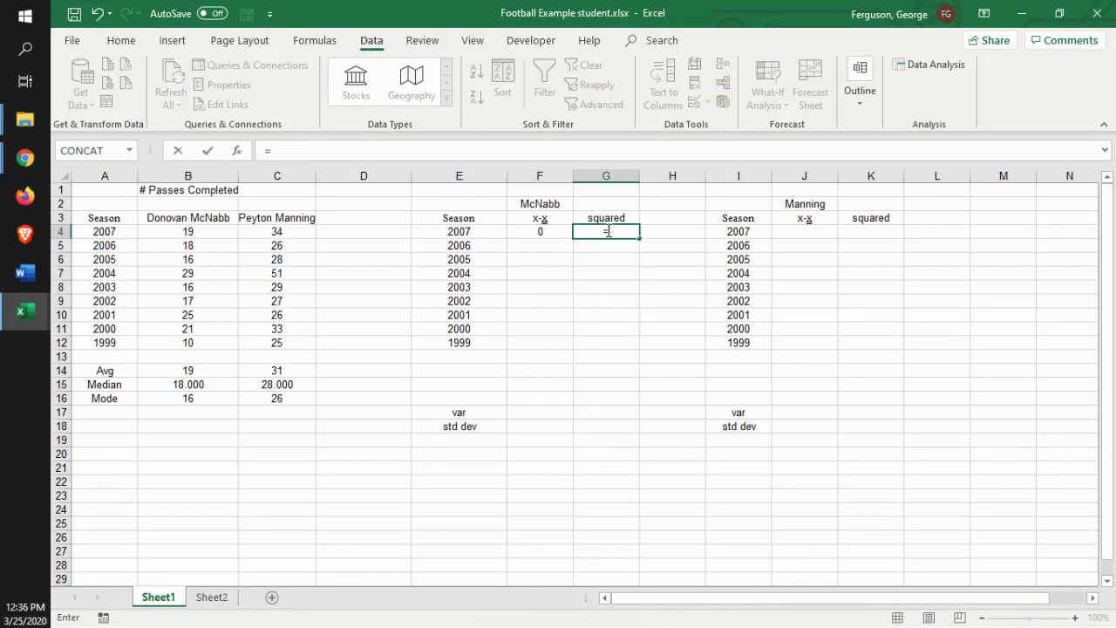
left_click(534, 232)
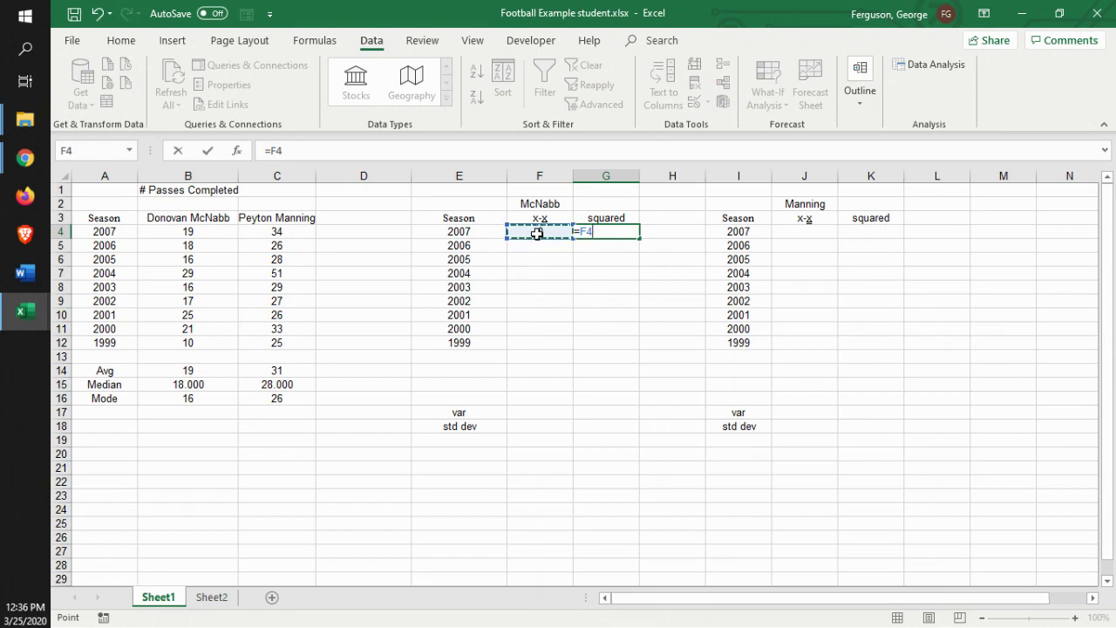
type("^2")
key("Return")
left_click_drag(538, 234, 637, 354)
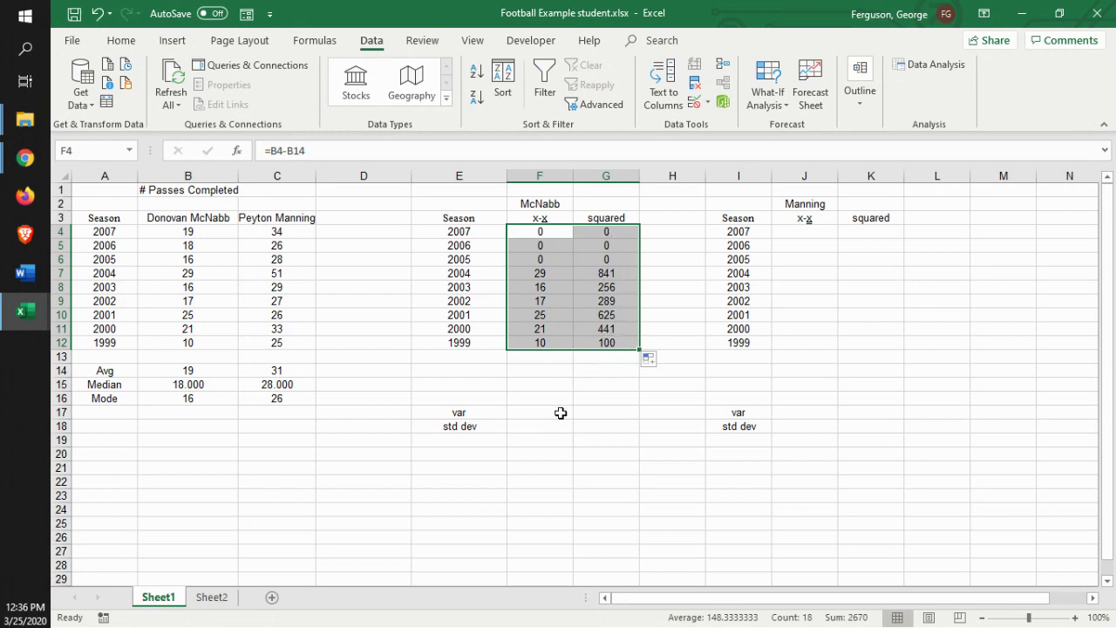
Enter =VAR.S(B4:B12) in G17, giving McNabb's variance of 30.5.
left_click(590, 413)
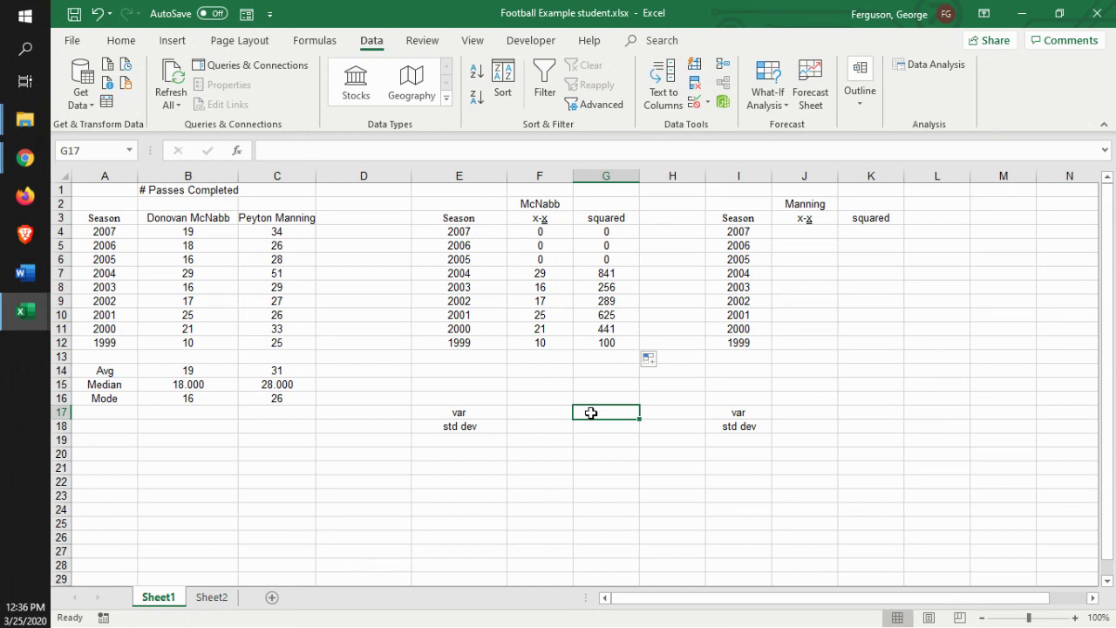
type("=")
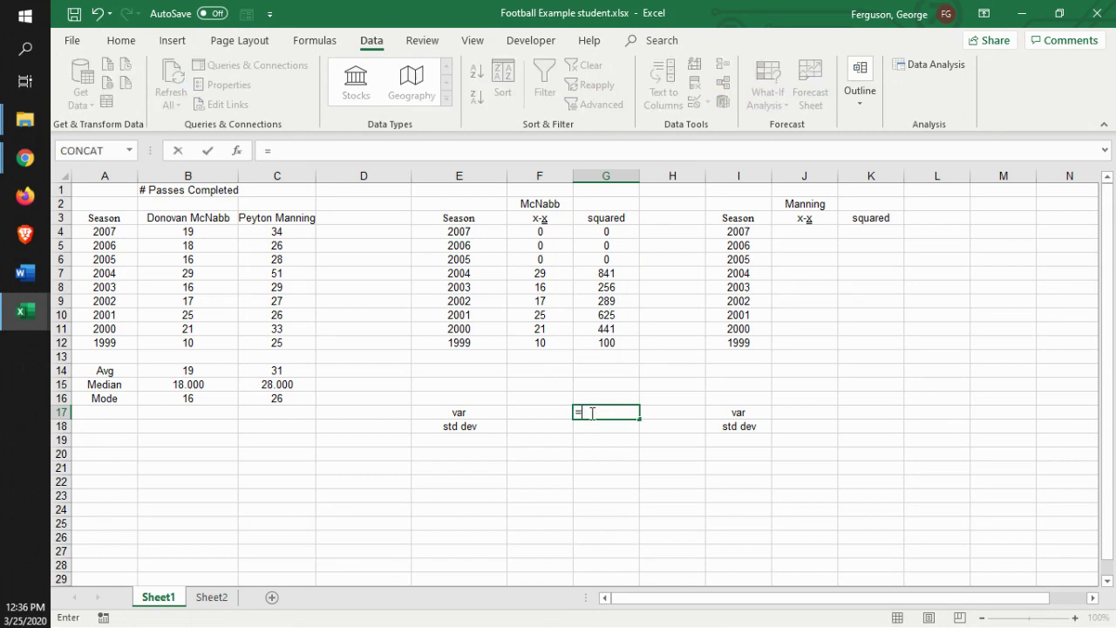
type("va")
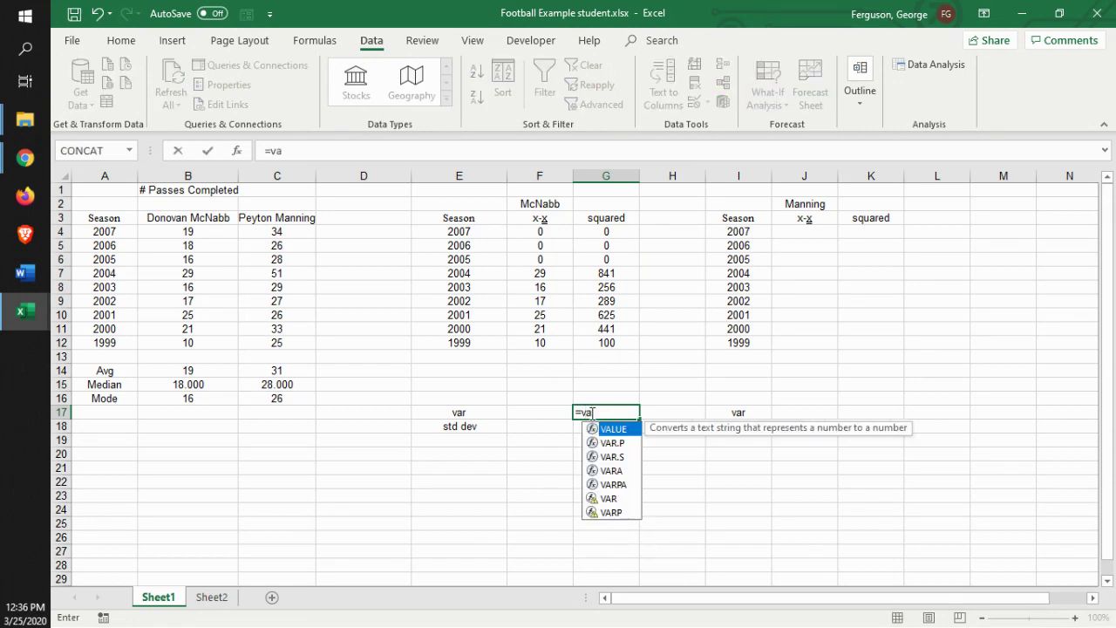
double_click(614, 457)
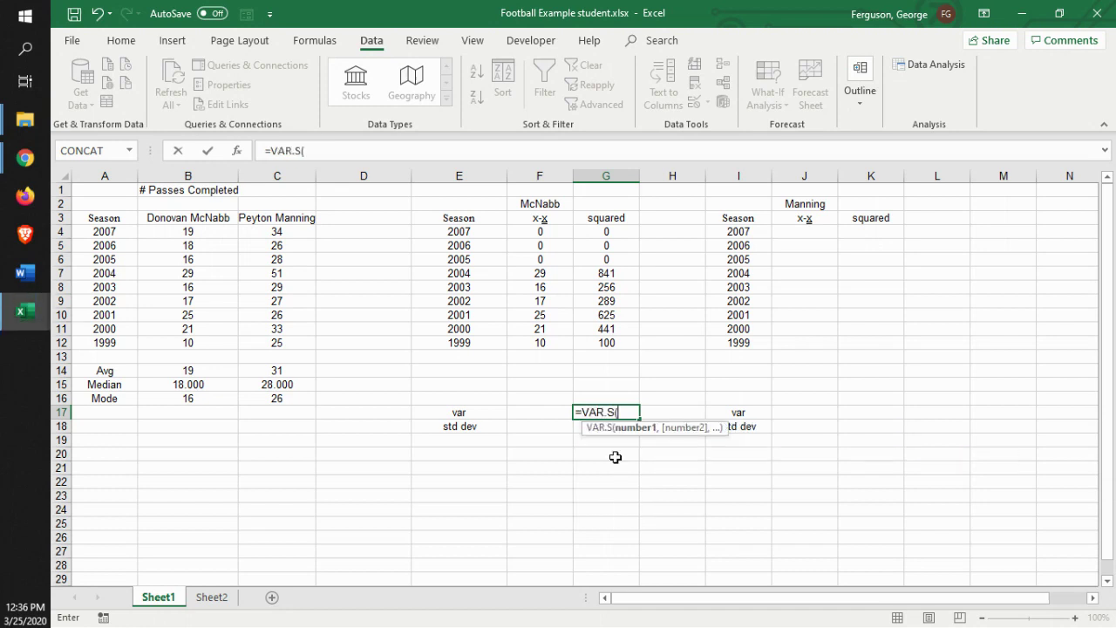
left_click_drag(188, 232, 194, 340)
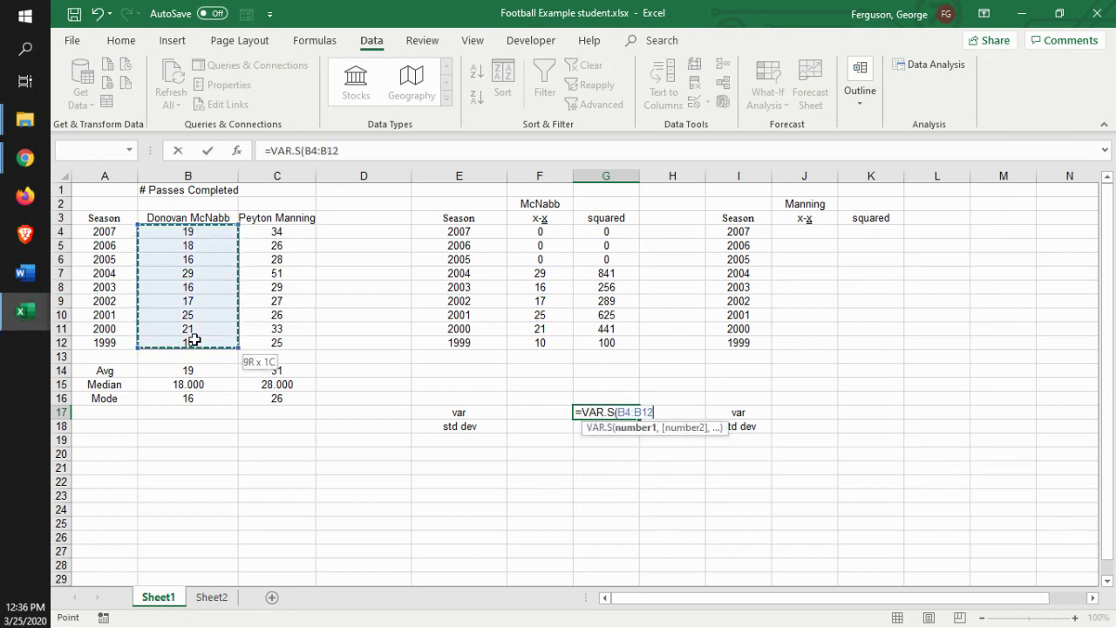
key("Return")
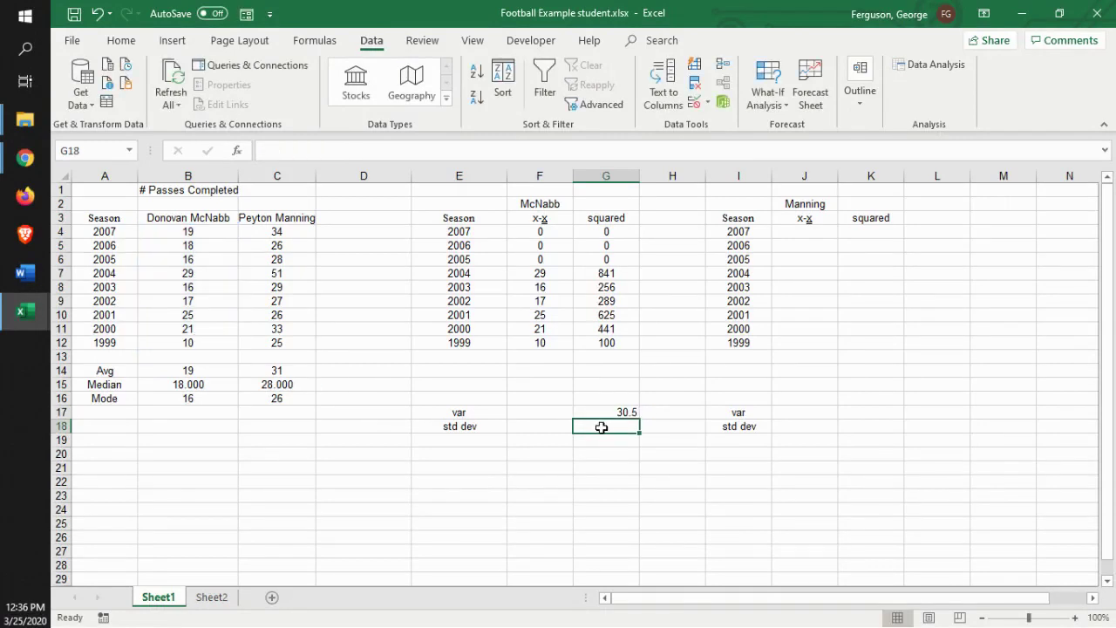
Enter =STDEV.S(B4:B12) in G18 for McNabb's passes, giving 5.52268051.
type("=st")
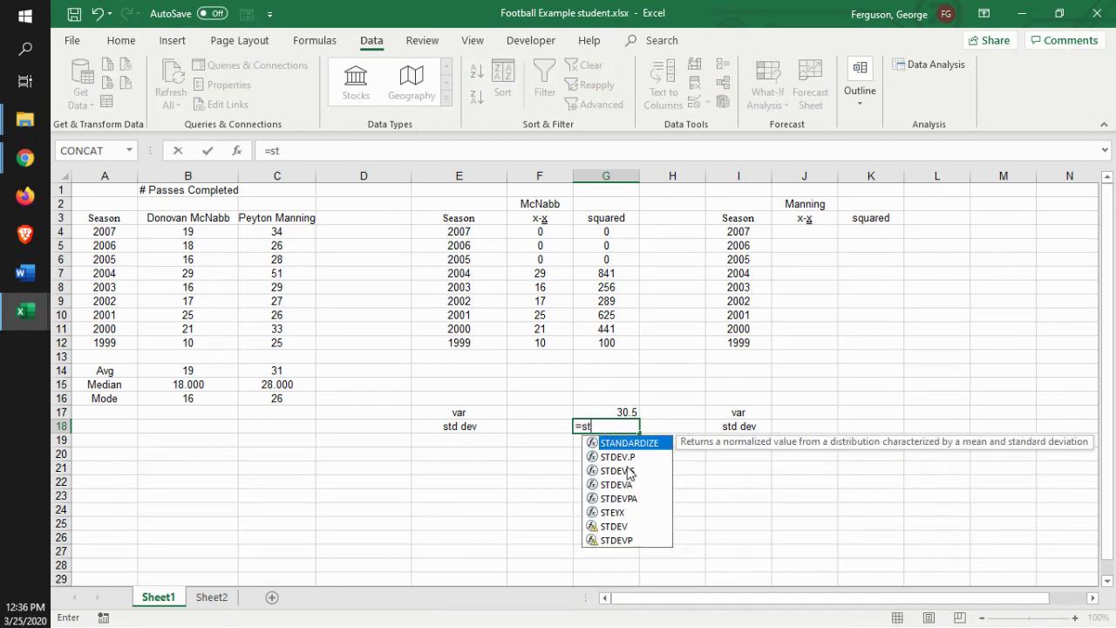
double_click(621, 471)
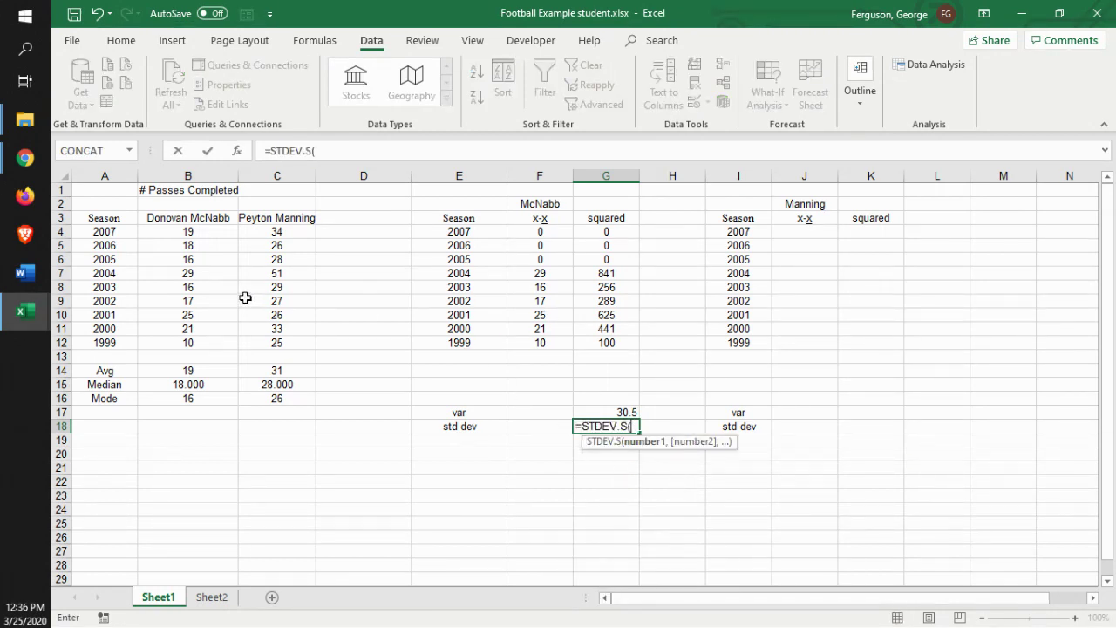
left_click_drag(172, 231, 185, 340)
key("Return")
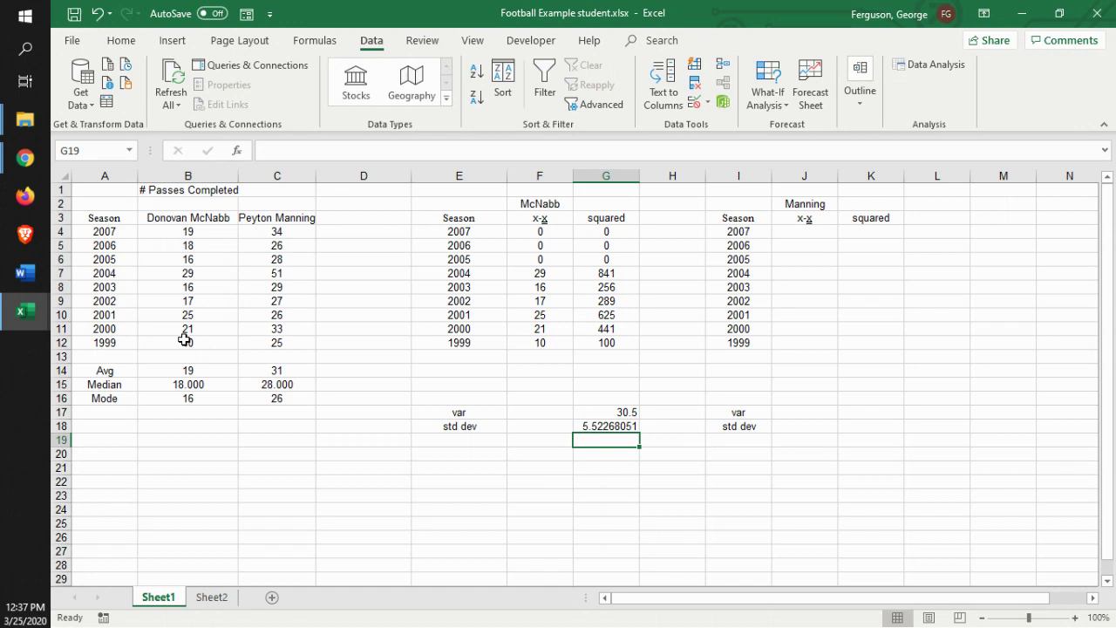
Enter the Manning deviation formula =C4-C144 in J4.
left_click(804, 232)
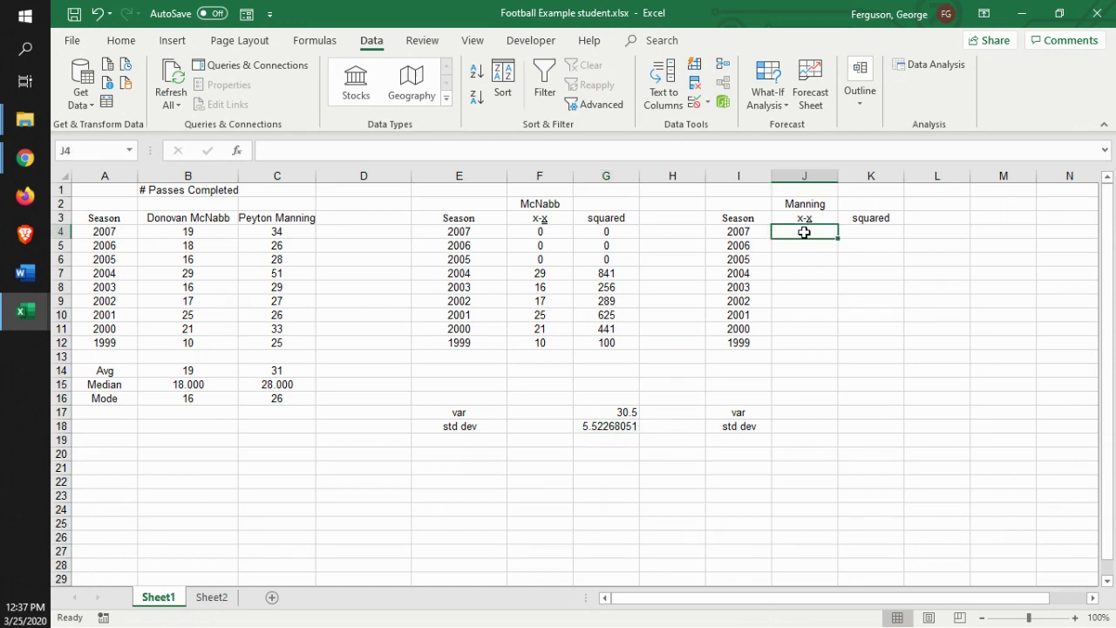
type("=")
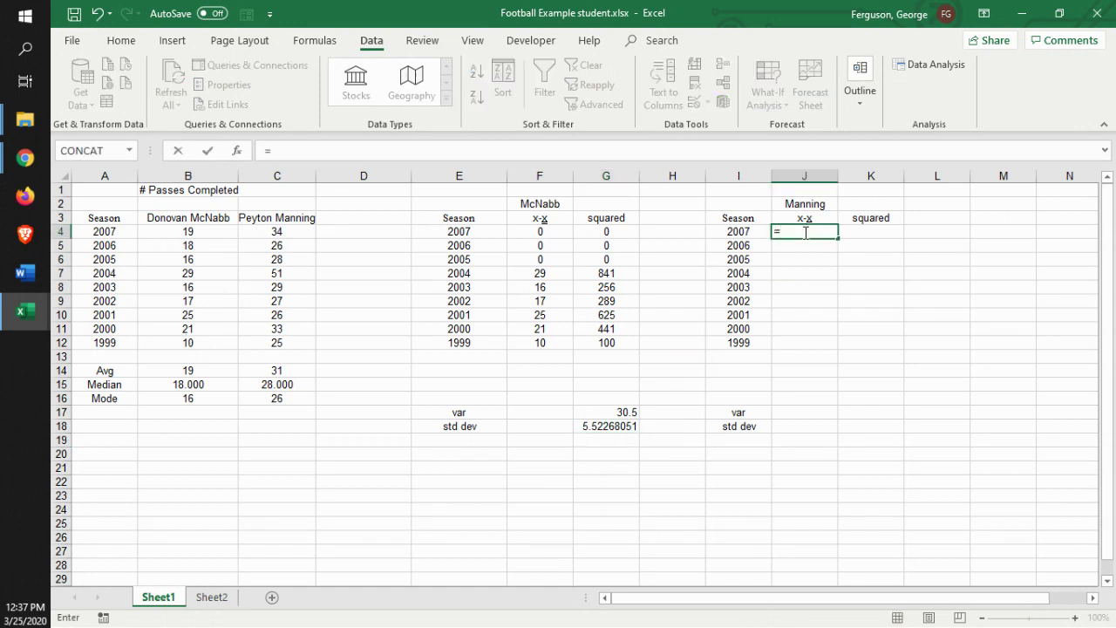
left_click(286, 231)
type("-")
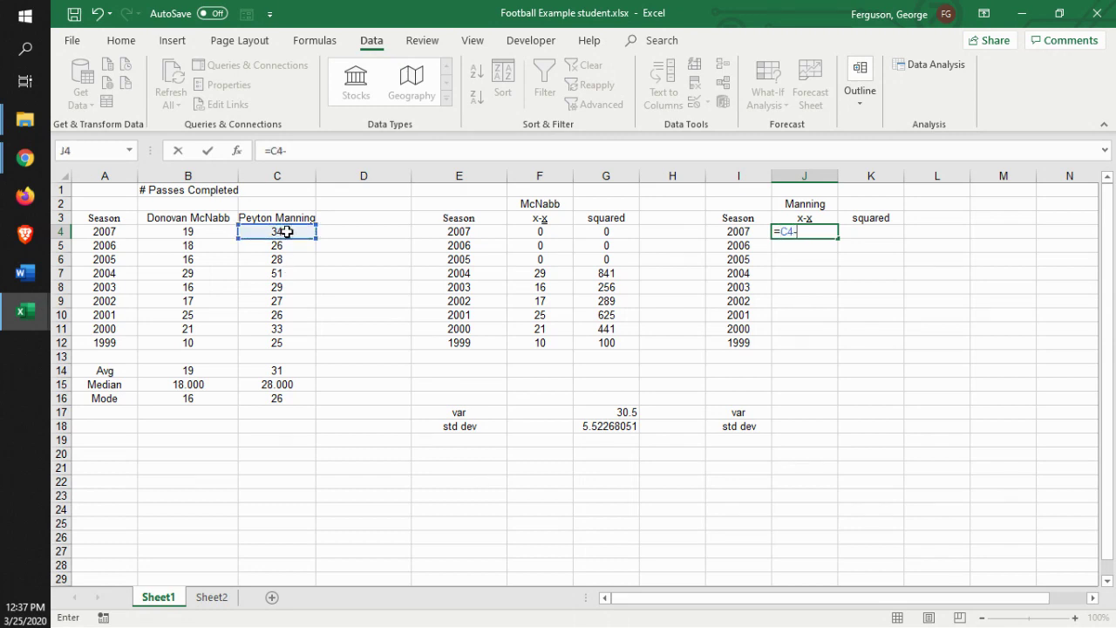
left_click(293, 370)
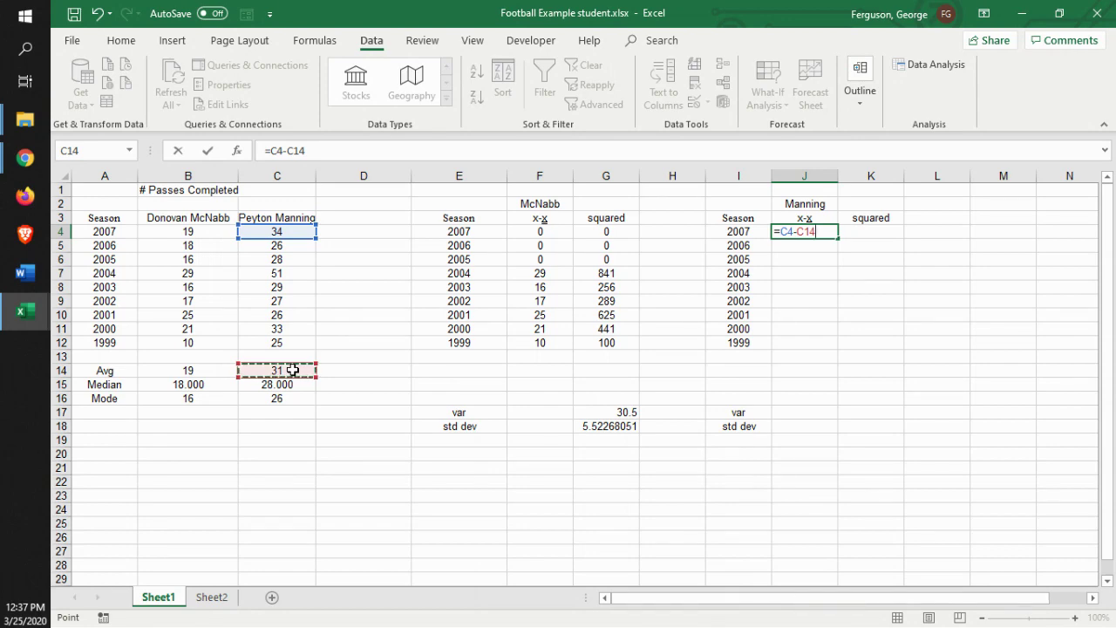
type("4")
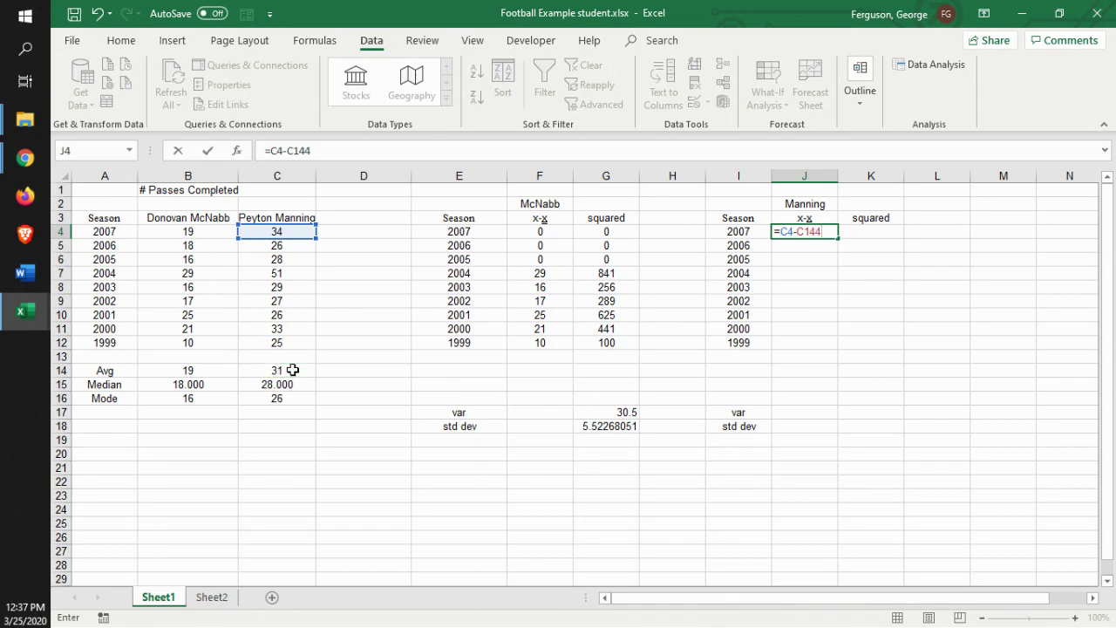
key("ctrl+Return")
Dismiss the Save As dialog and clear the mistaken formula from J4.
key("F12")
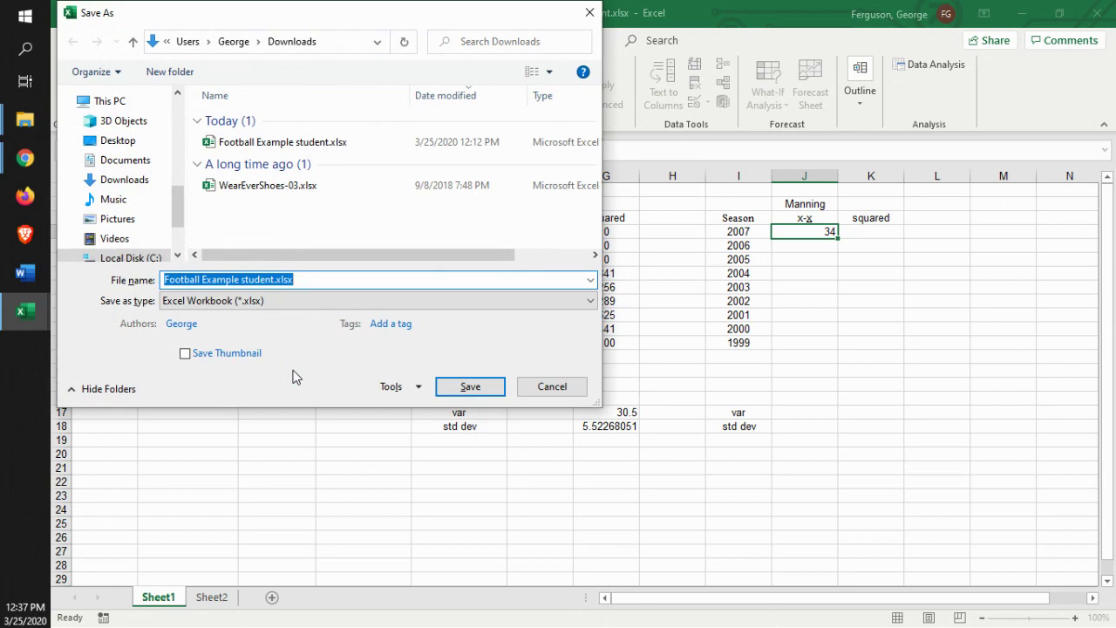
key("Escape")
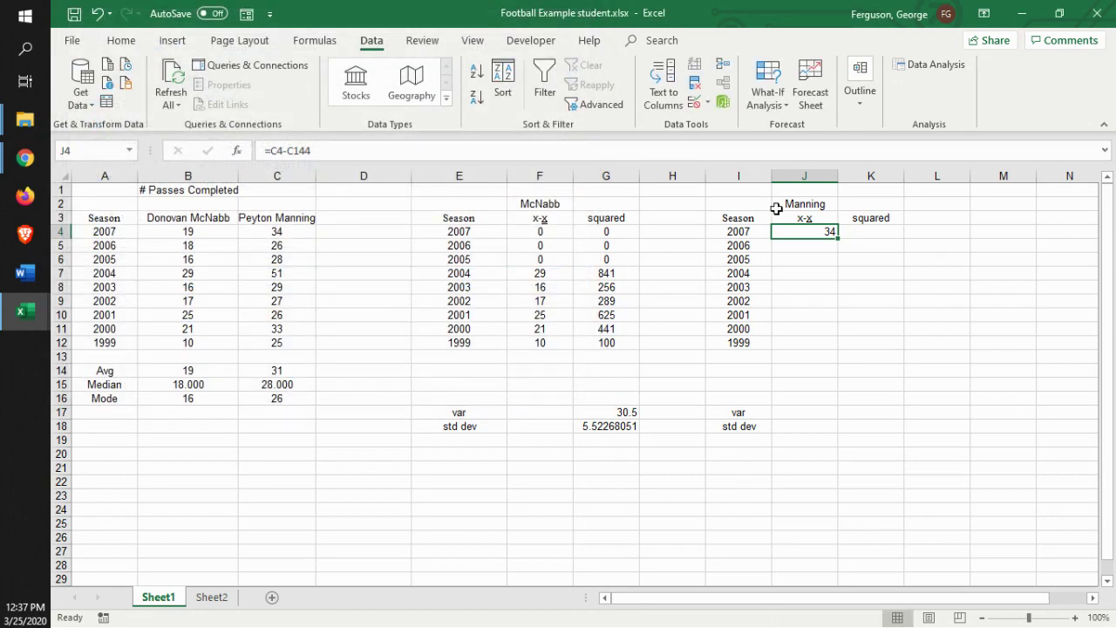
key("Delete")
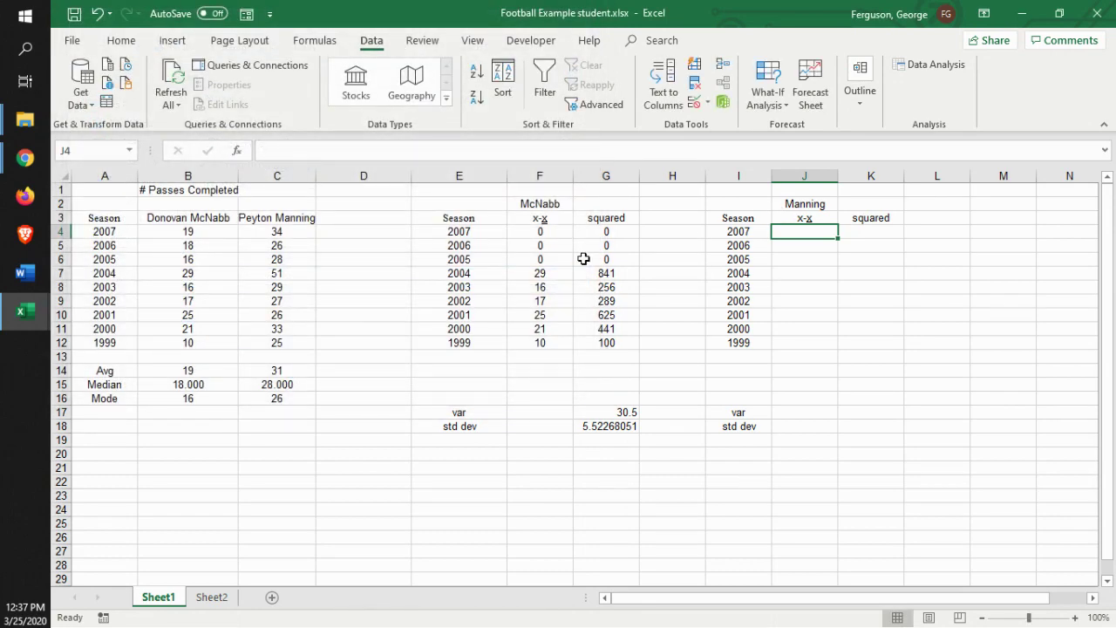
Change McNabb's deviation in F4 to =B4-$B$14 and fill it down to F12.
left_click(538, 234)
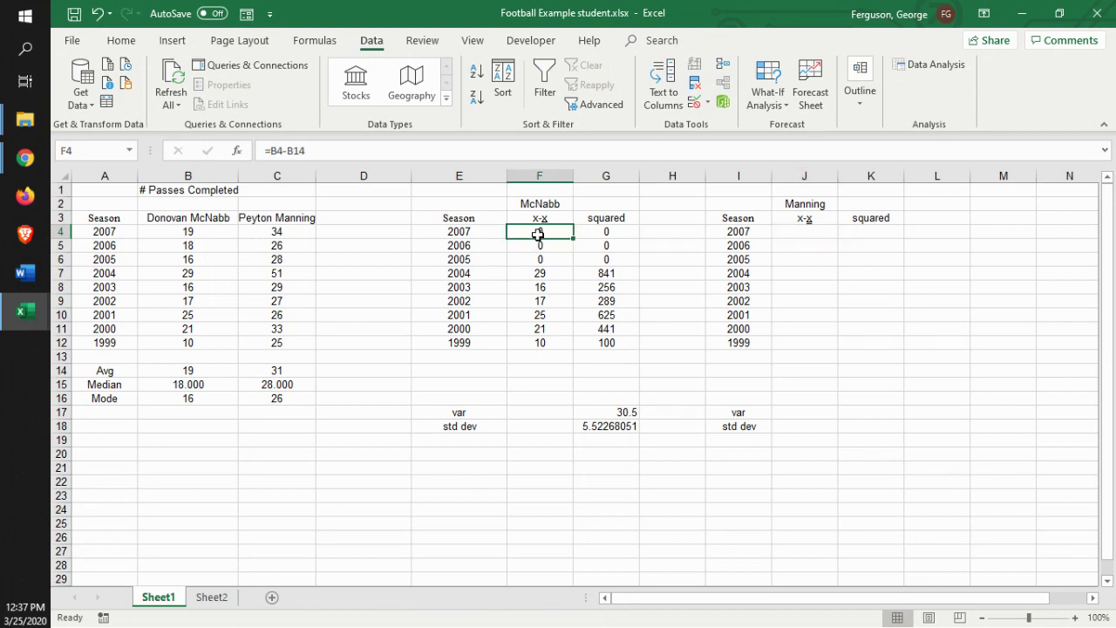
left_click(300, 151)
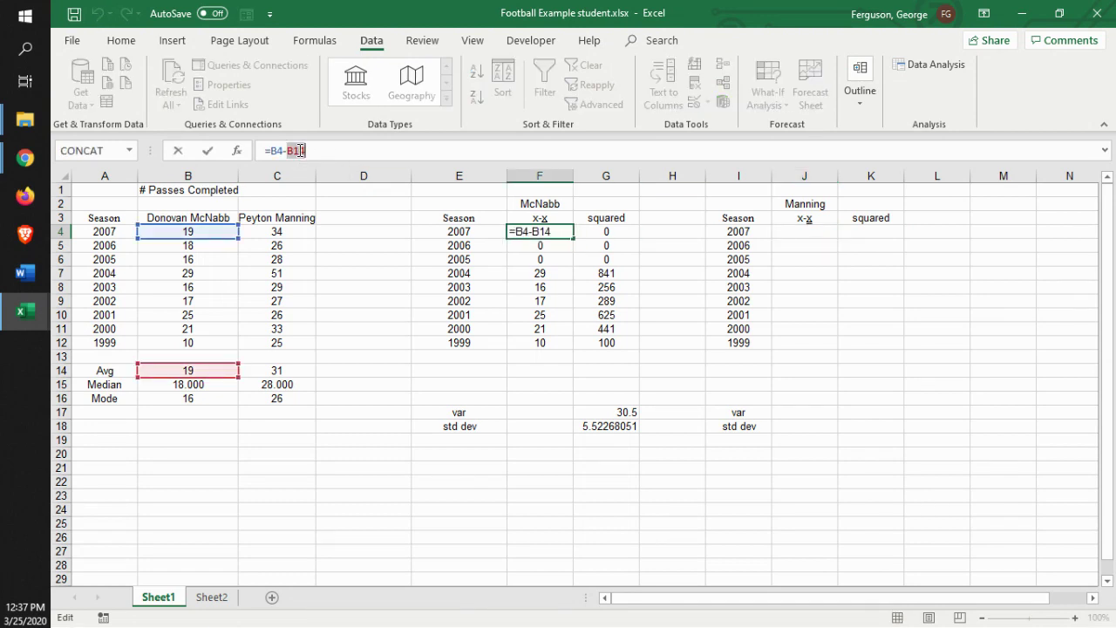
key("F4")
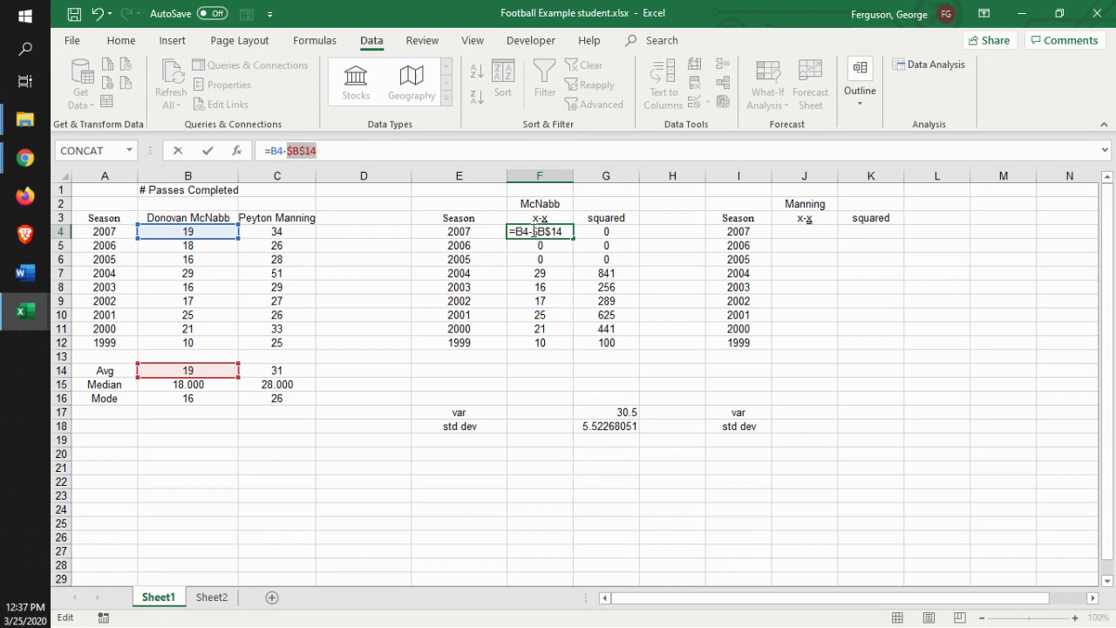
key("ctrl+Return")
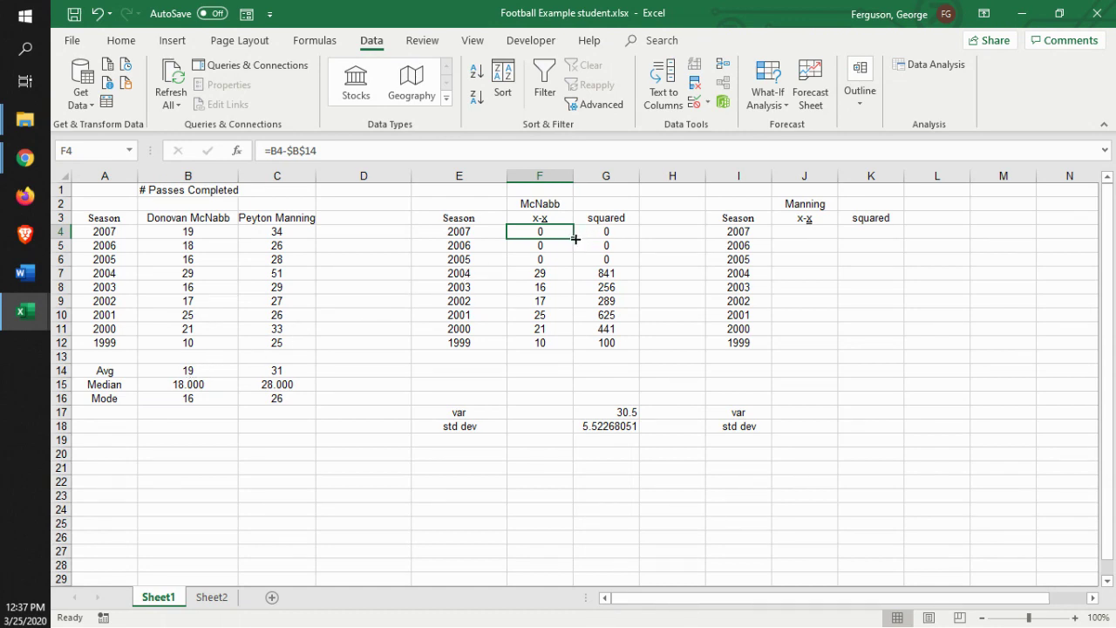
left_click_drag(573, 239, 579, 351)
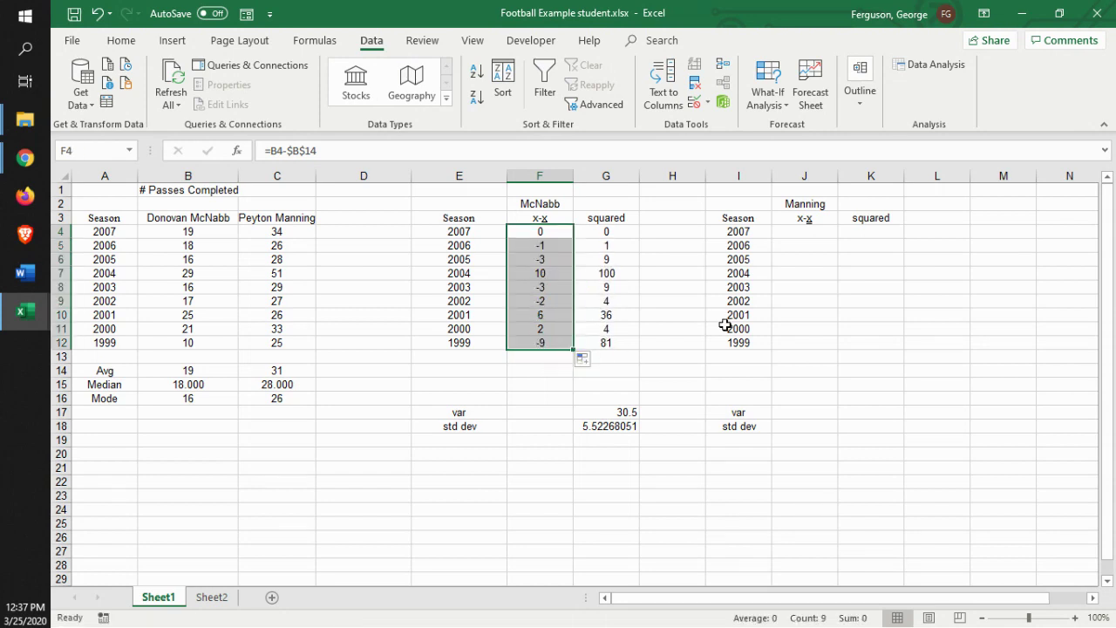
Enter Manning's first deviation =C4-$C$14 in J4.
left_click(799, 231)
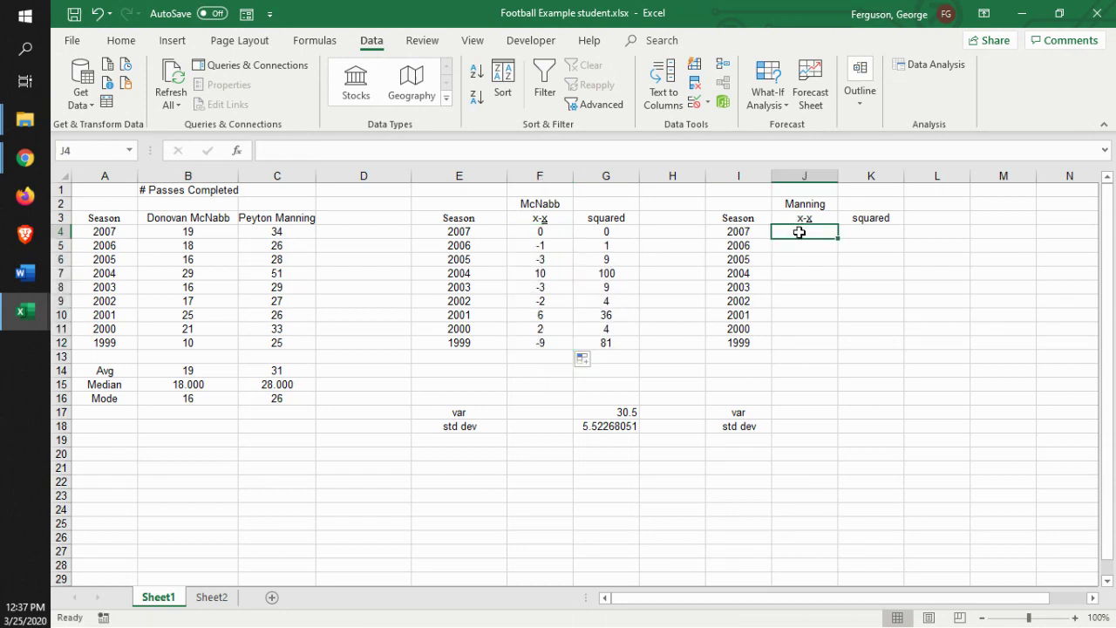
type("=")
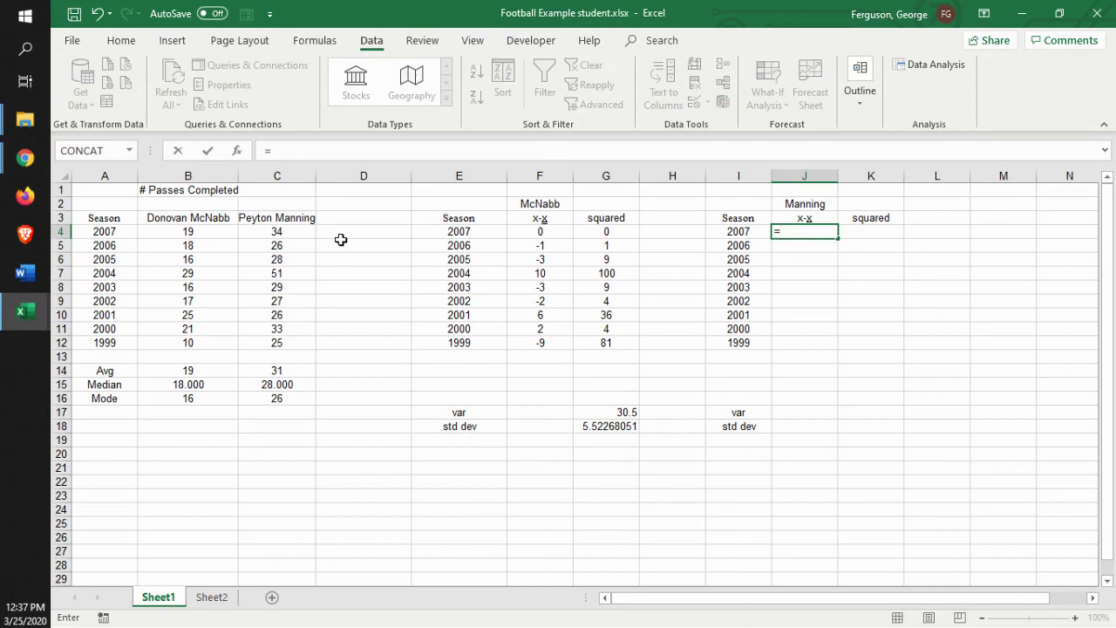
left_click(294, 234)
type("-")
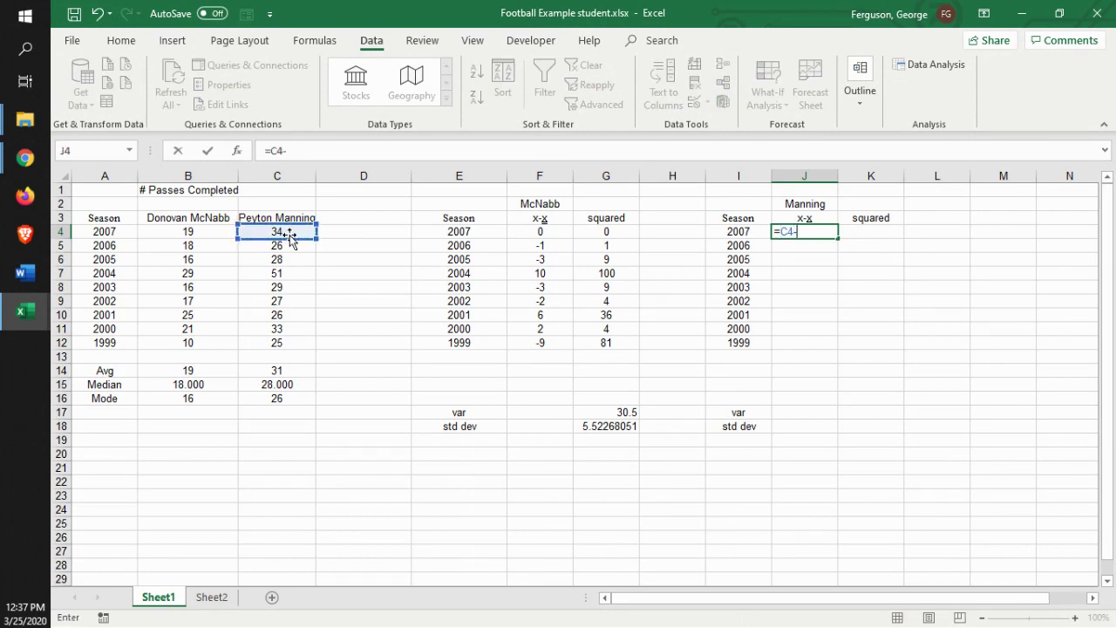
left_click(294, 372)
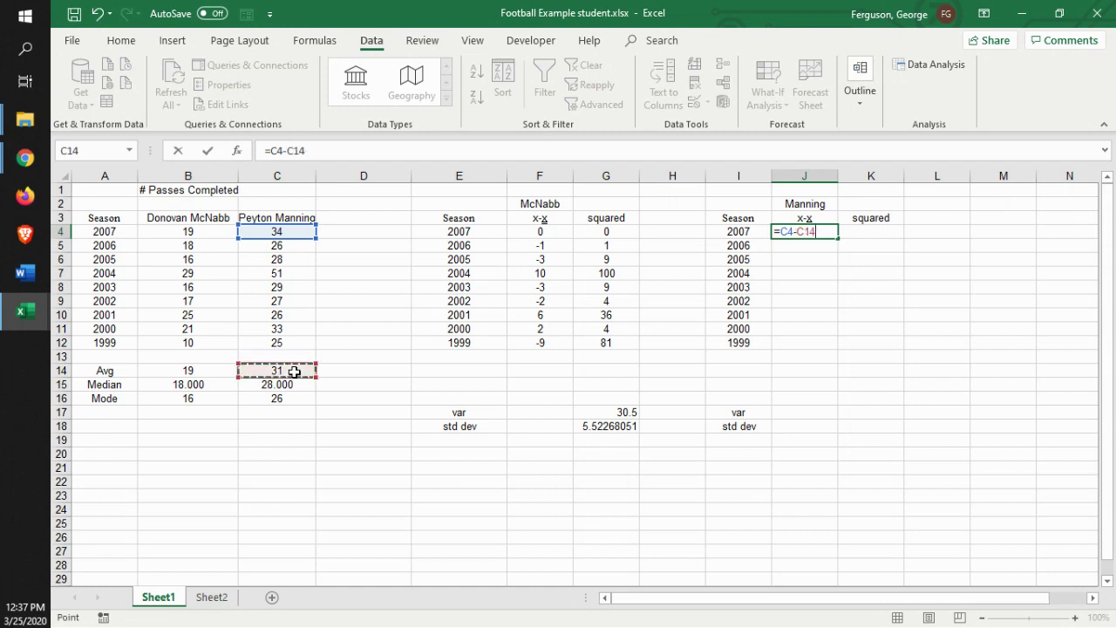
key("F4")
key("Return")
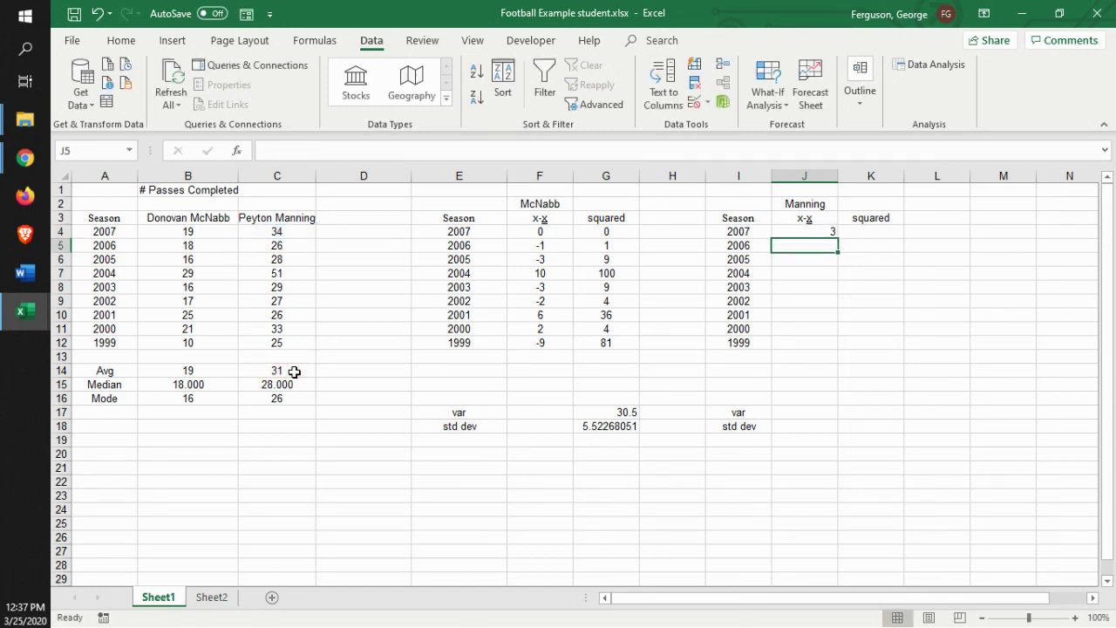
Square it in K4 with =J4^2 and fill J4:K4 down to row 12.
left_click(869, 232)
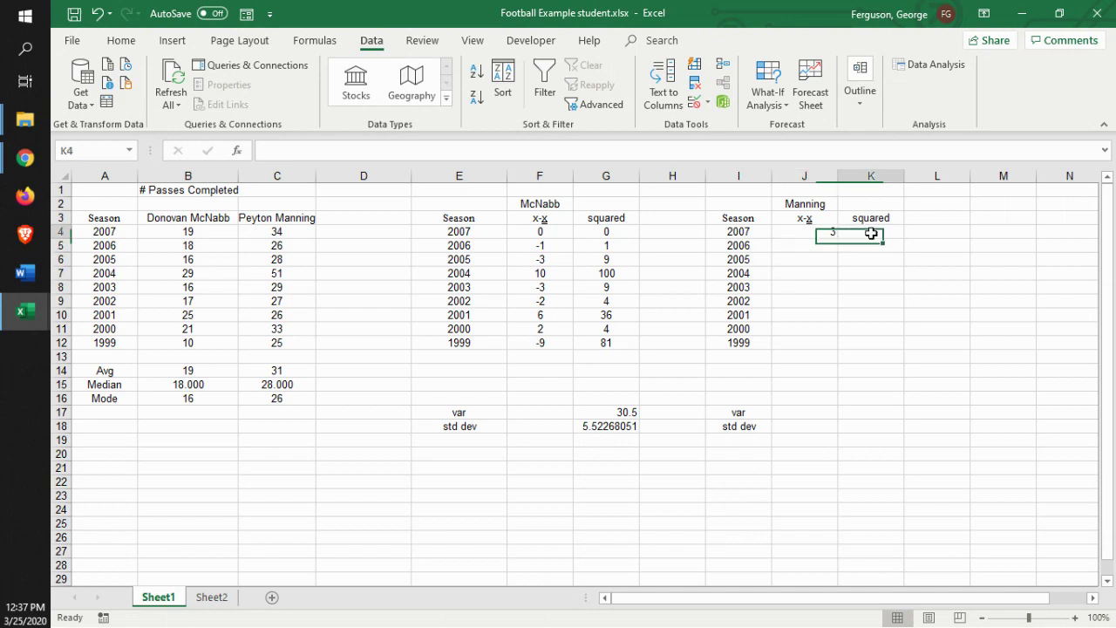
type("=")
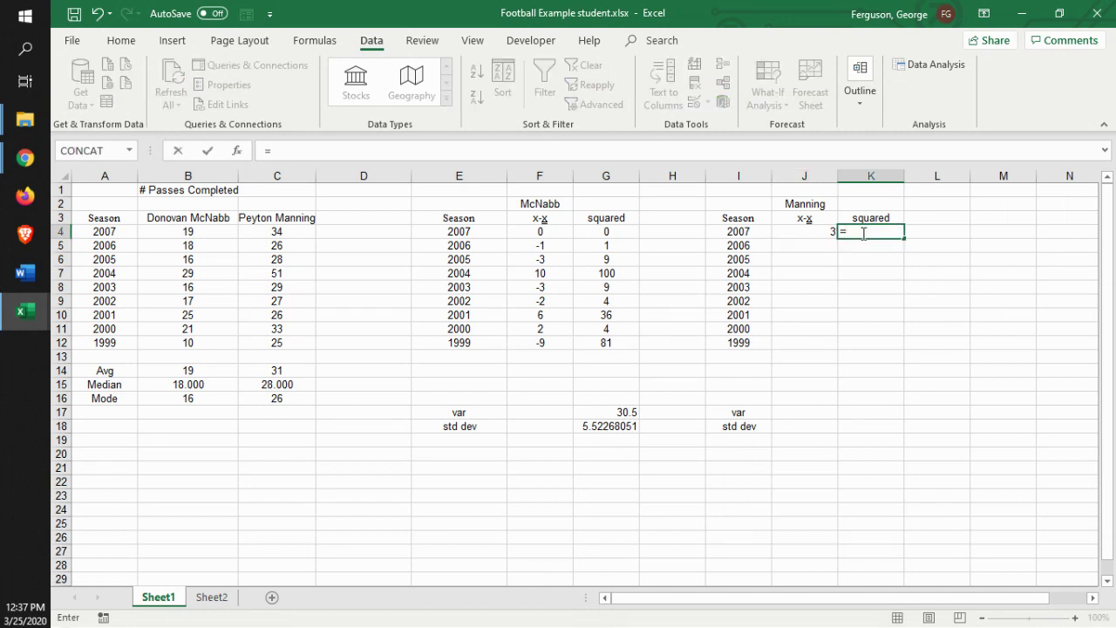
left_click(801, 233)
type("^2")
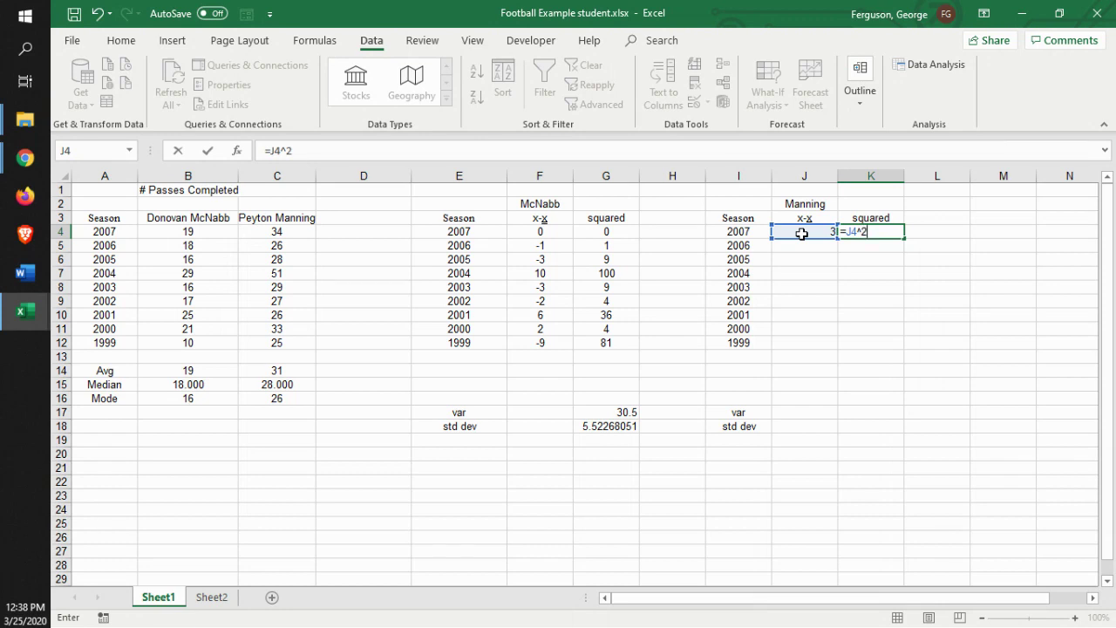
key("Return")
left_click_drag(802, 233, 914, 349)
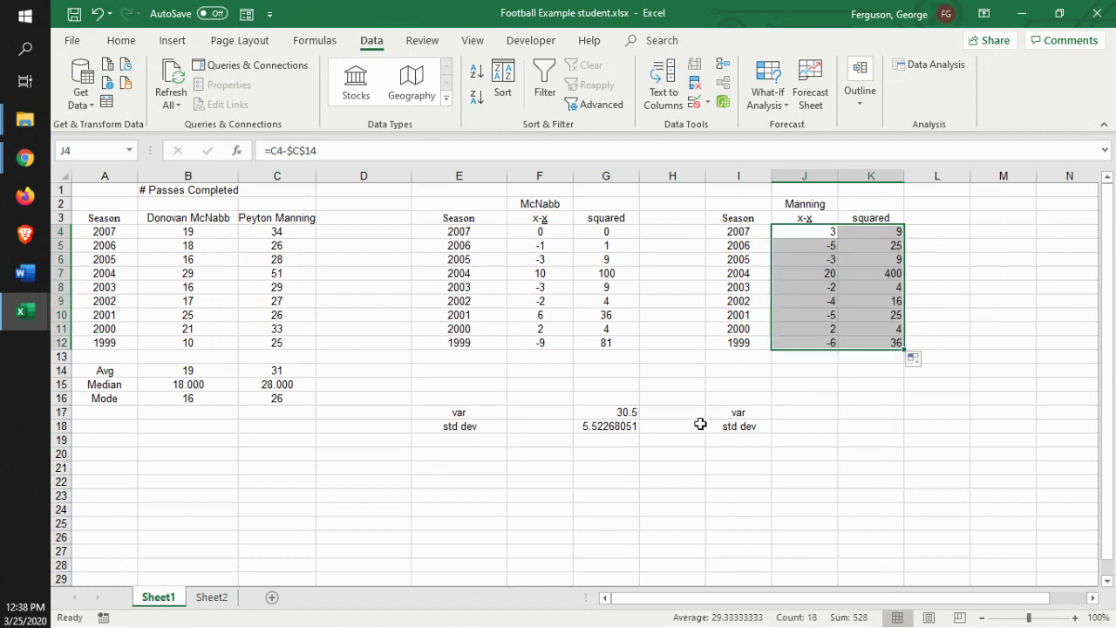
Enter =VAR.S(C4:C12) in K17 for Manning's variance, giving 66.
left_click(876, 415)
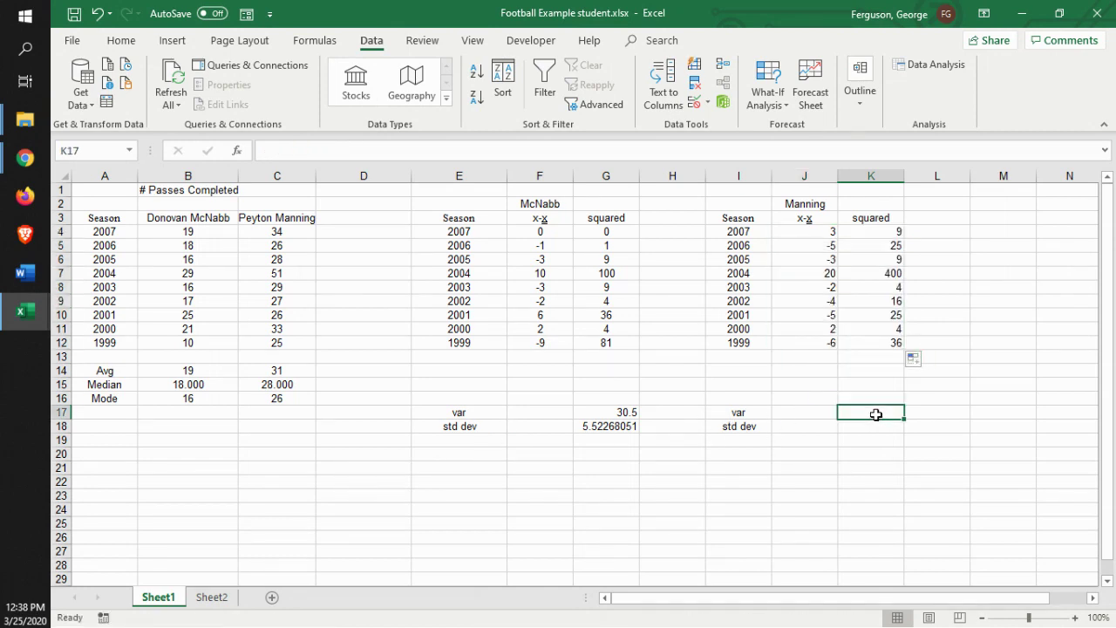
type("=va")
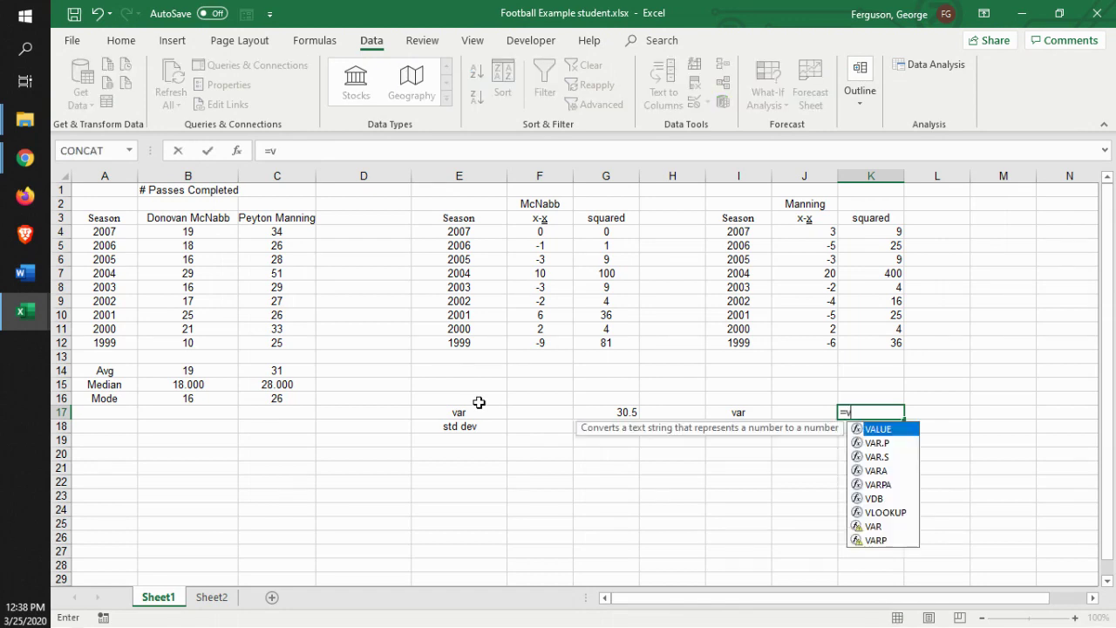
double_click(865, 457)
left_click_drag(269, 234, 276, 340)
type(")")
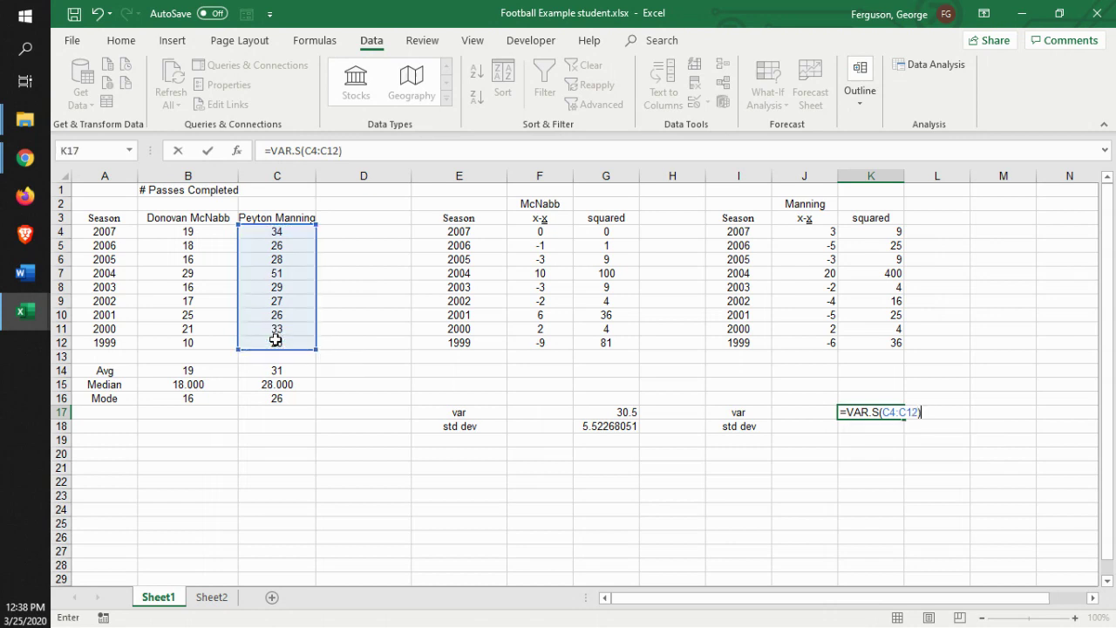
key("Return")
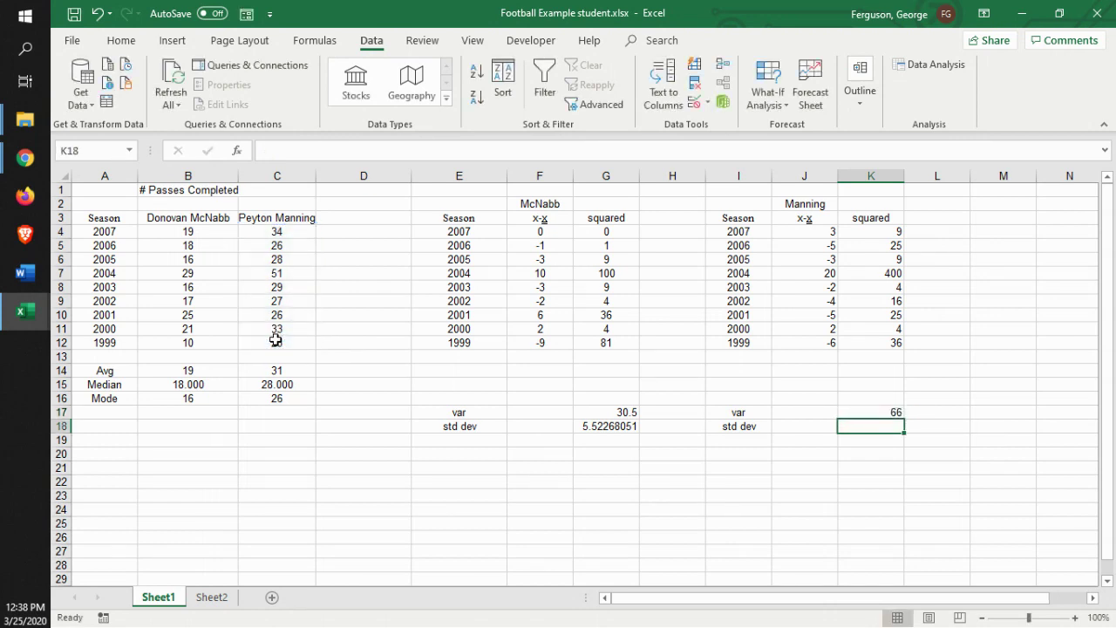
Enter =STDEV.S(C4:C12) in K18 for Manning's standard deviation, giving 8.1240384.
type("=st")
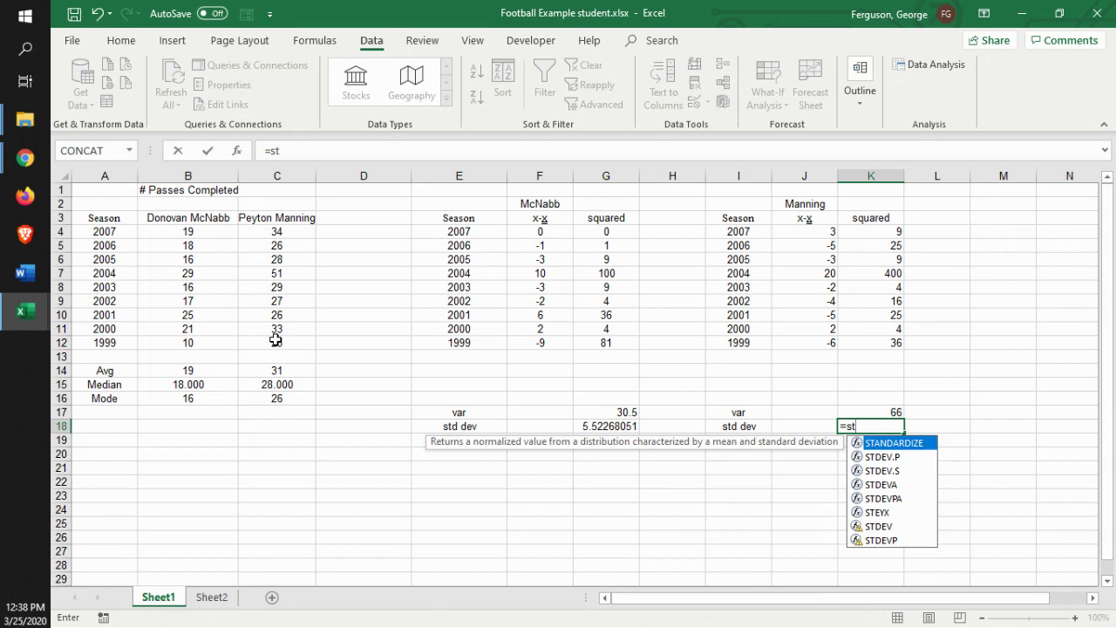
left_click(884, 472)
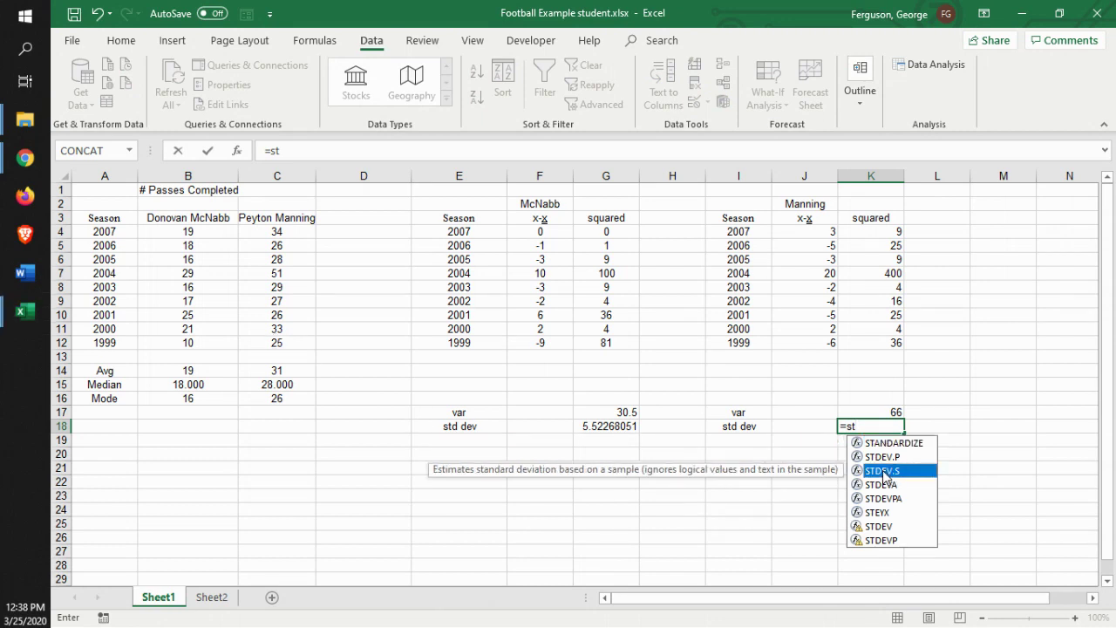
double_click(884, 471)
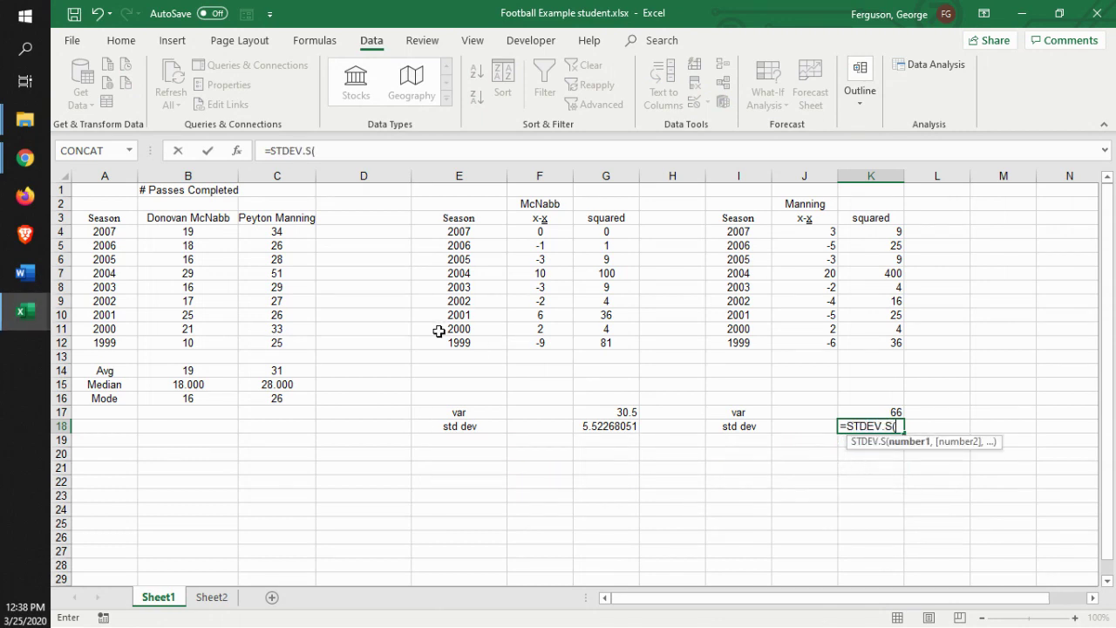
left_click_drag(275, 232, 276, 342)
key("Return")
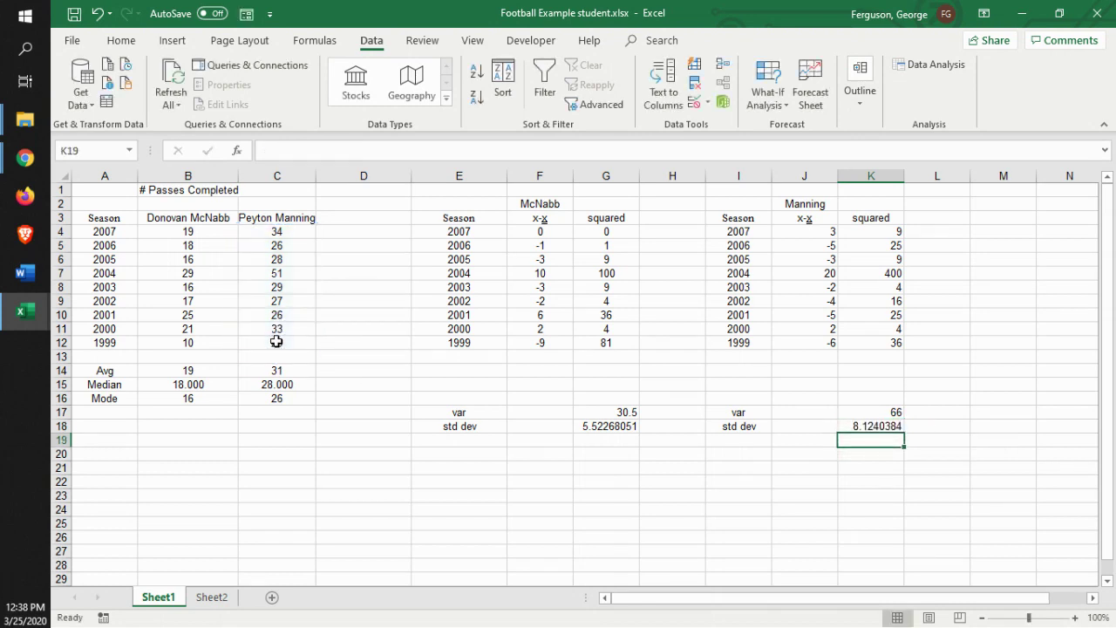